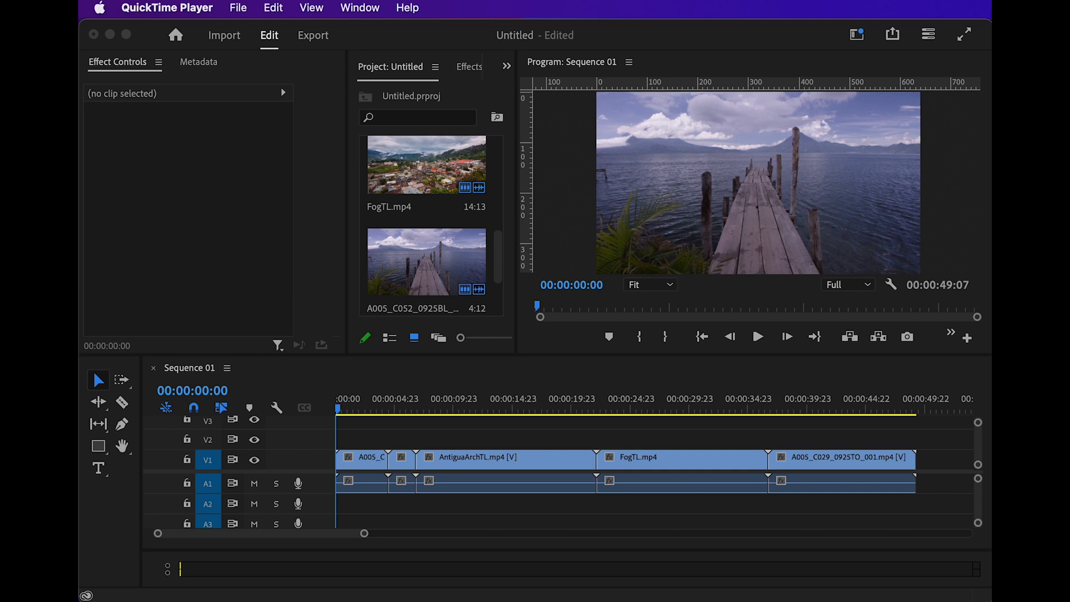
# Scrub through Sequence 01 to preview its clips, moving the playhead to 00:00:30:00.
pyautogui.click(432, 422)
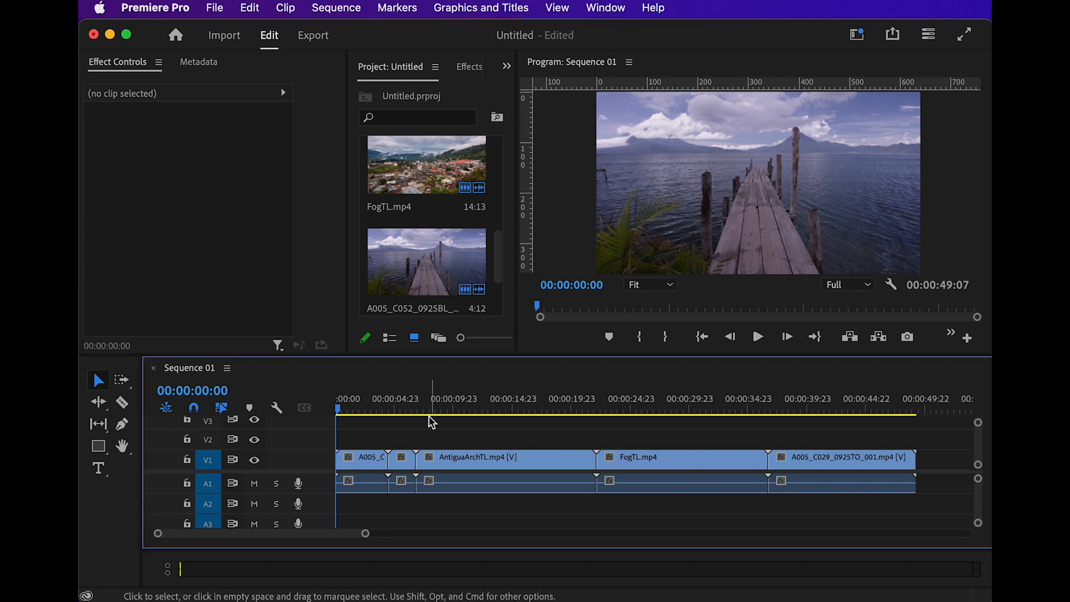
pyautogui.moveTo(349, 411); pyautogui.dragTo(418, 418)
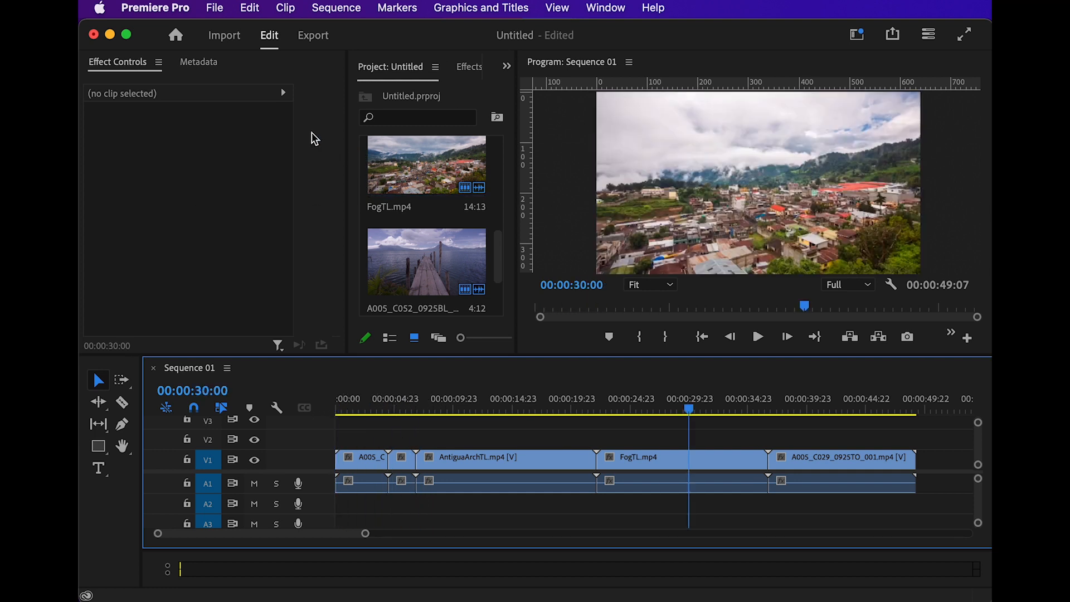
# Browse the Footage folder for importable media, toggle the selection of clip A003_C092_09231C_001, and return to the editing workspace.
pyautogui.click(226, 37)
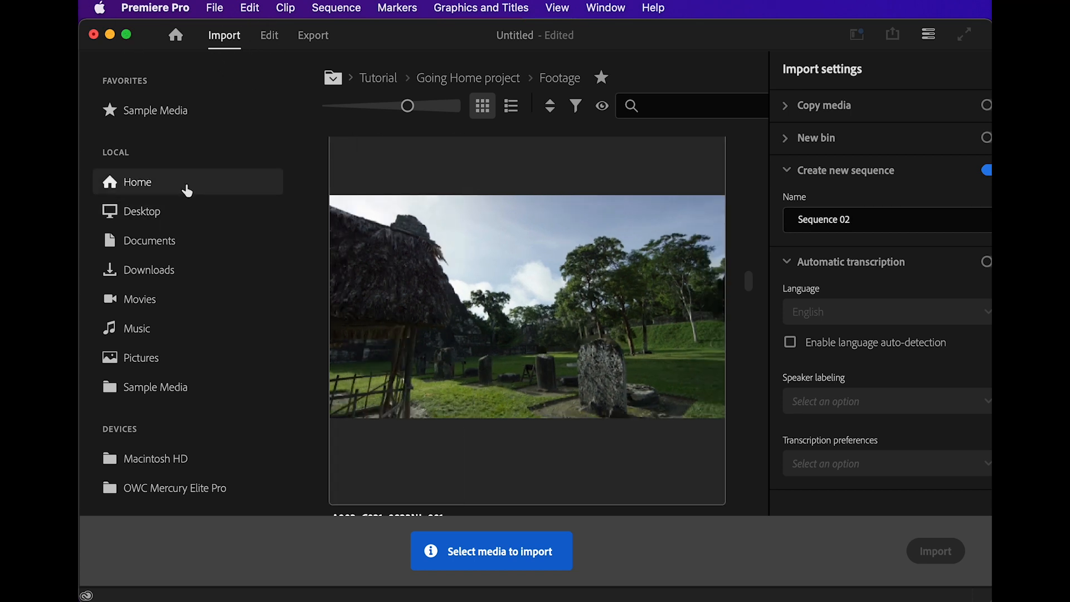
pyautogui.scroll(-5, 468, 310)
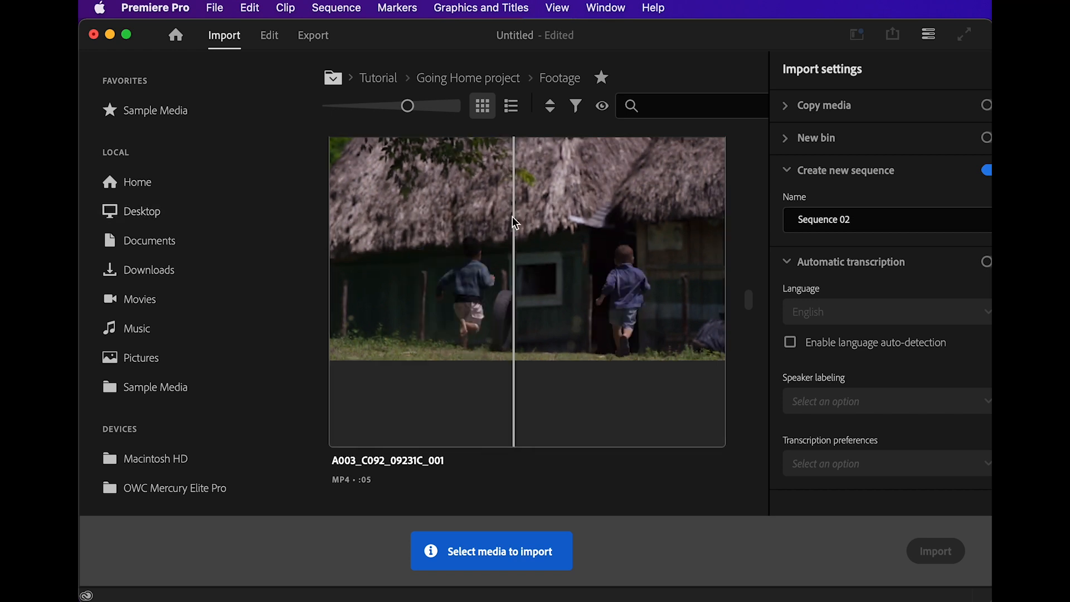
pyautogui.click(442, 234)
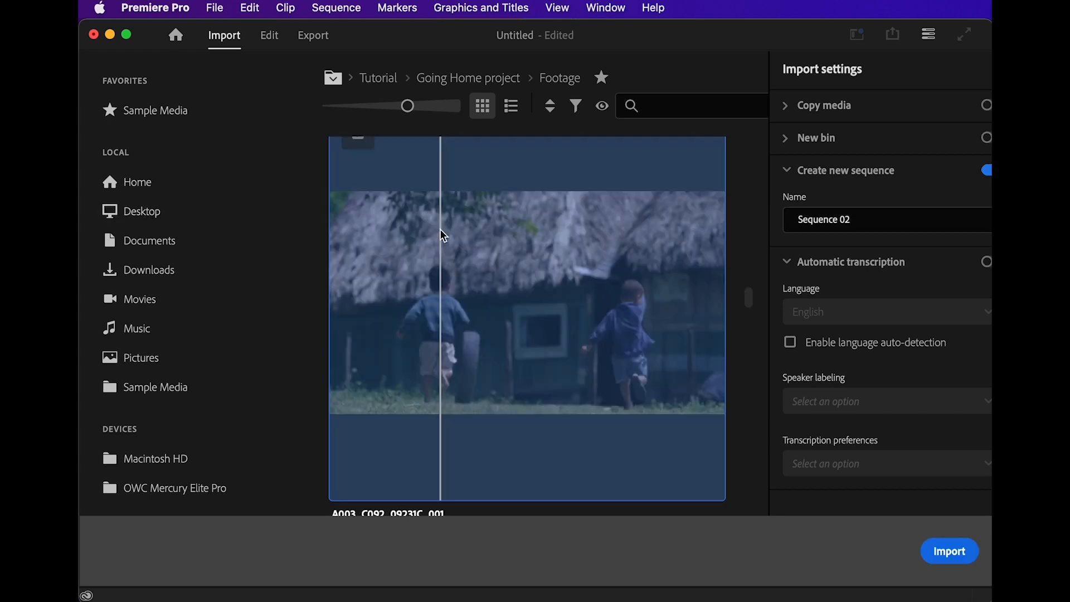
pyautogui.click(458, 303)
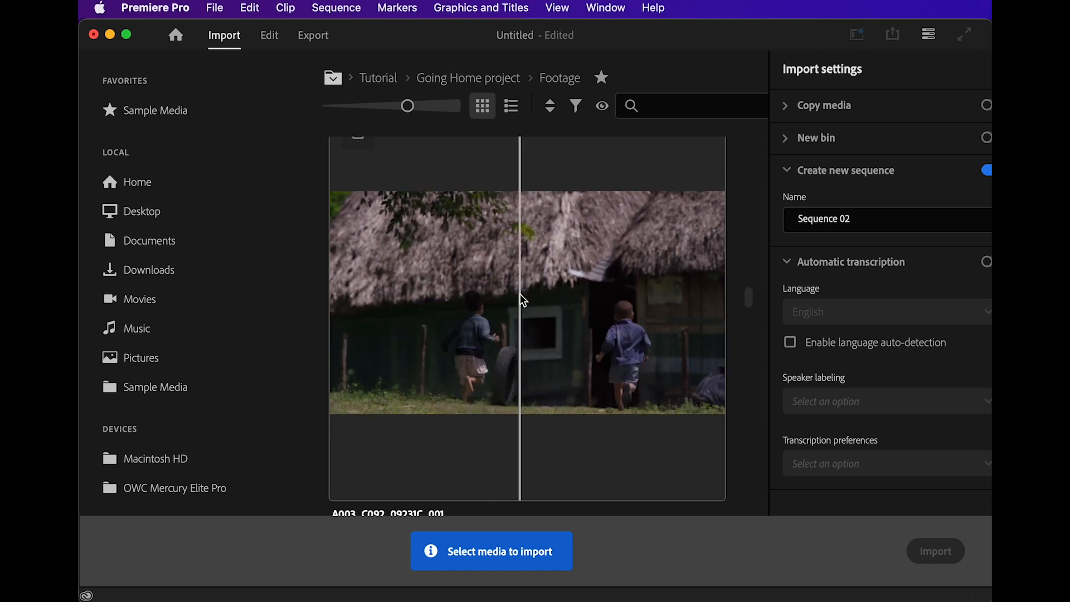
pyautogui.click(518, 299)
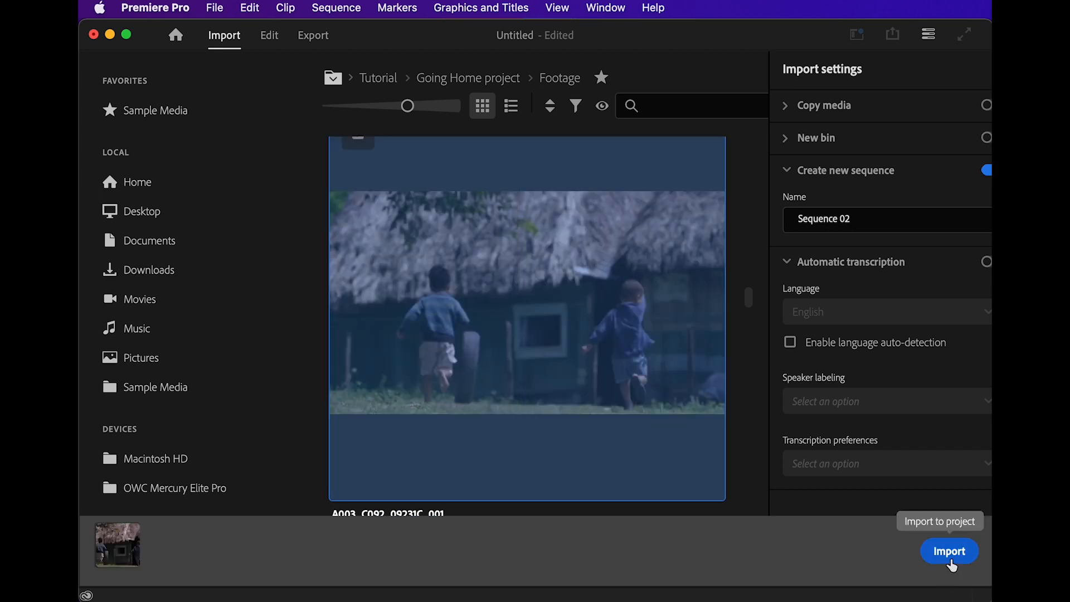
pyautogui.click(490, 306)
pyautogui.click(272, 42)
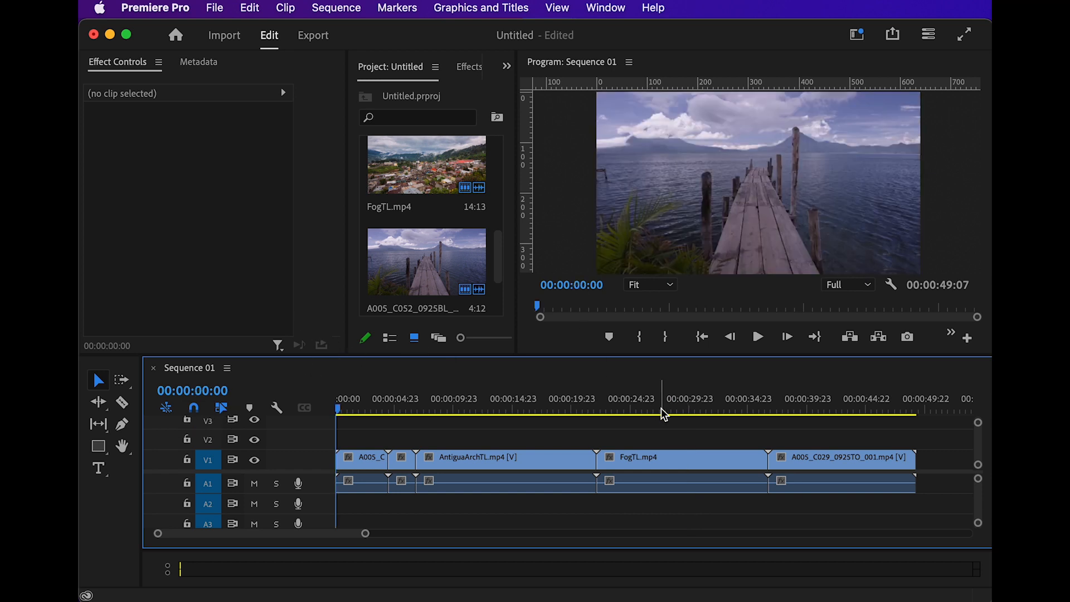
# Switch to the Razor tool and back to the Selection tool, and place the playhead at 00:00:02:13 with no clips selected.
pyautogui.click(693, 409)
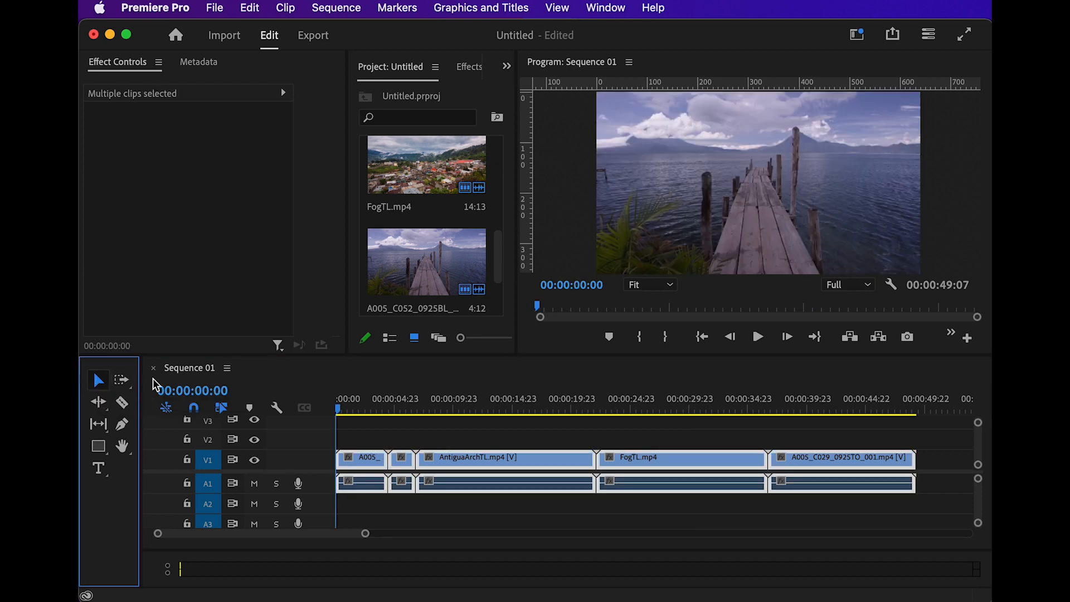
pyautogui.click(123, 404)
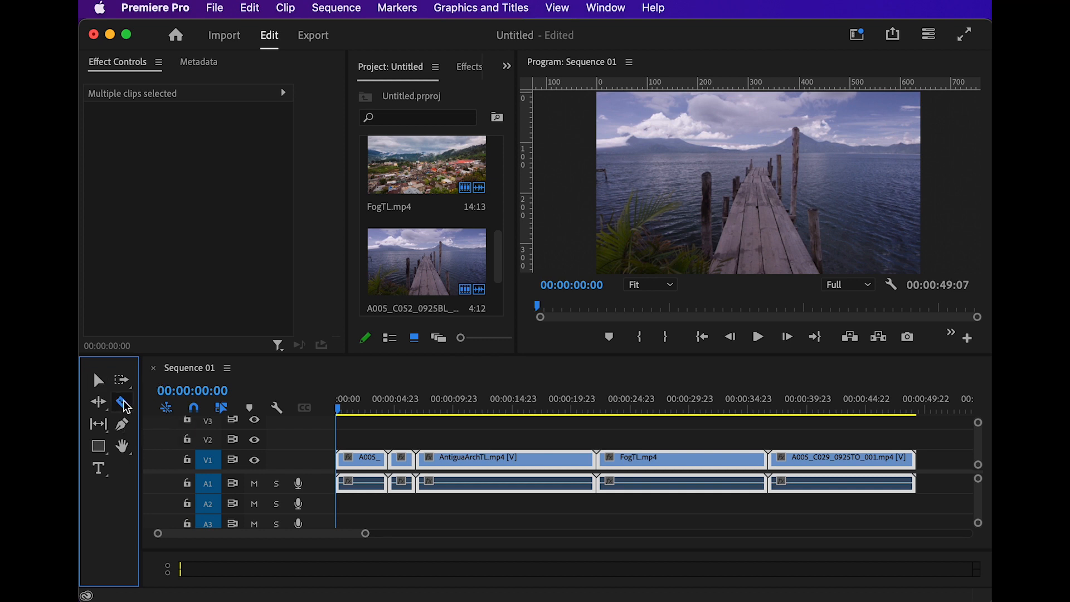
pyautogui.press('v')
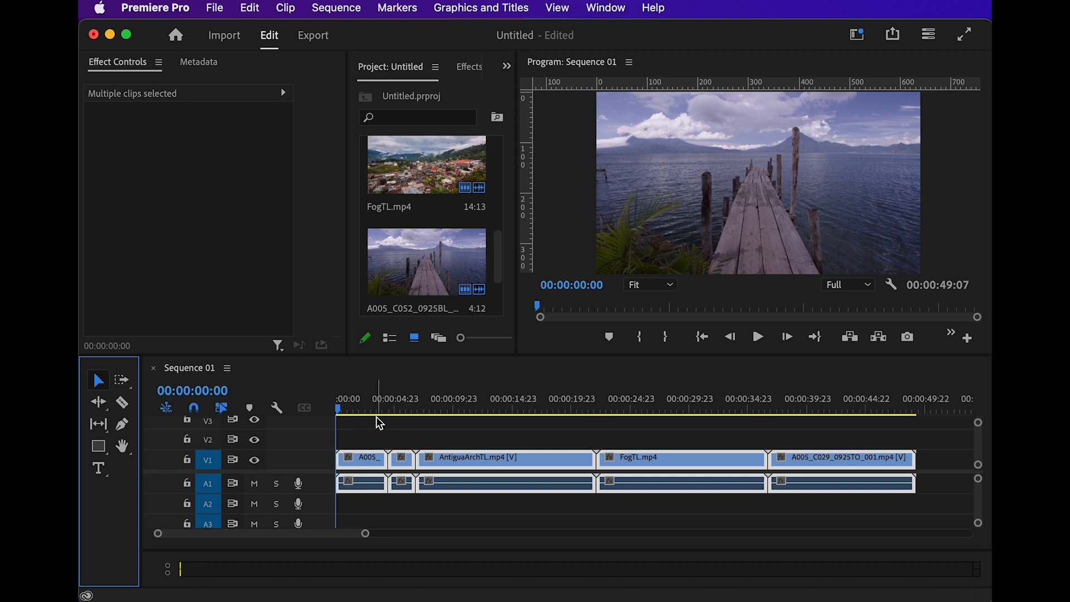
pyautogui.moveTo(358, 405); pyautogui.dragTo(365, 405)
pyautogui.click(403, 438)
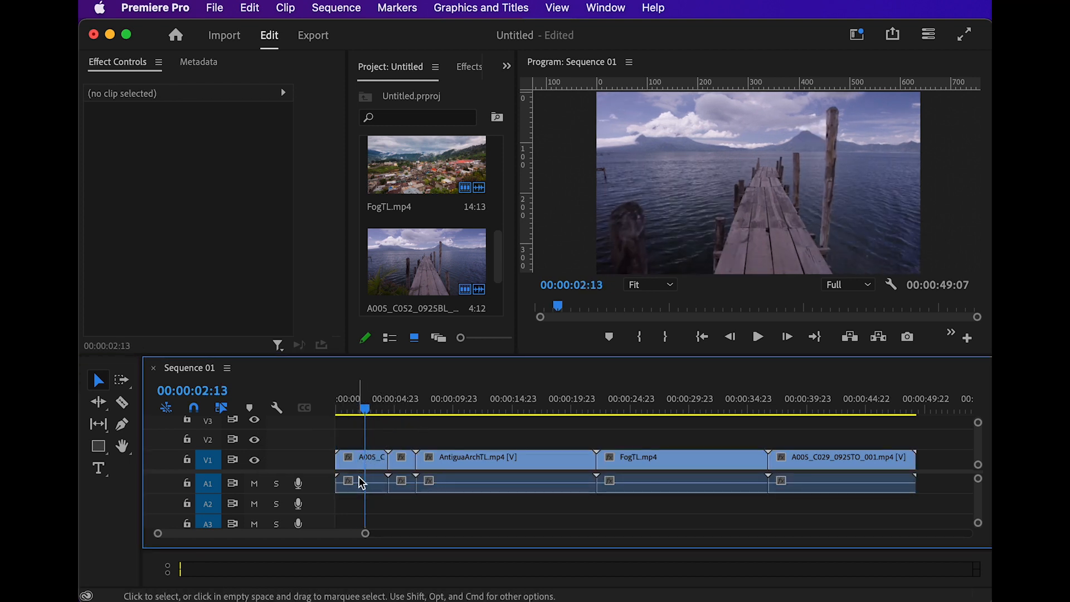
# Select the AntiguaArchTL.mp4 and A005_C029_0925TO_001.mp4 clips together in the sequence, leaving FogTL.mp4 out of the selection.
pyautogui.click(459, 457)
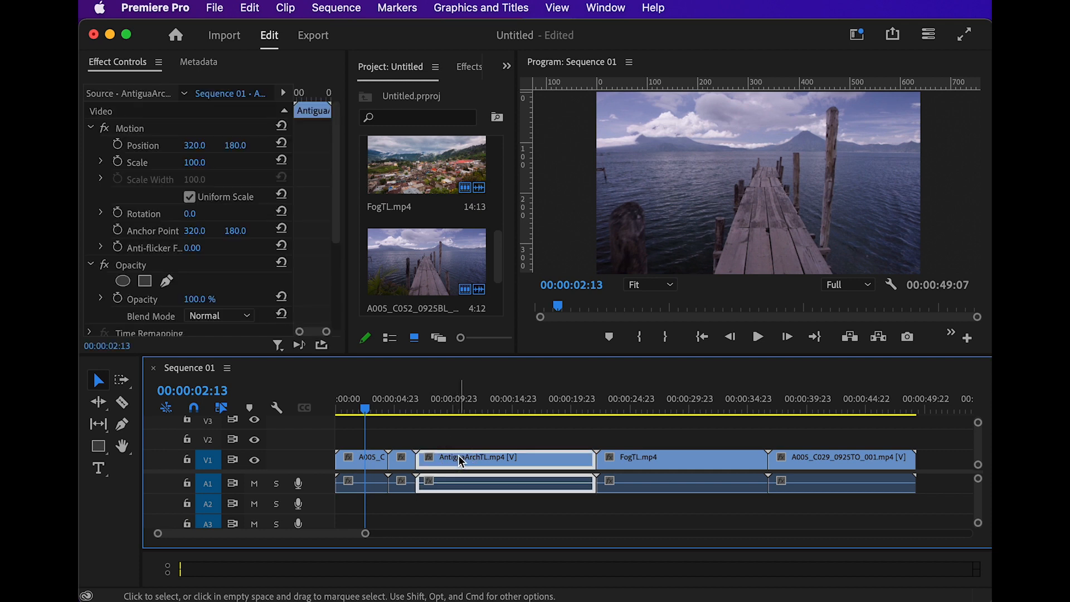
pyautogui.click(472, 450)
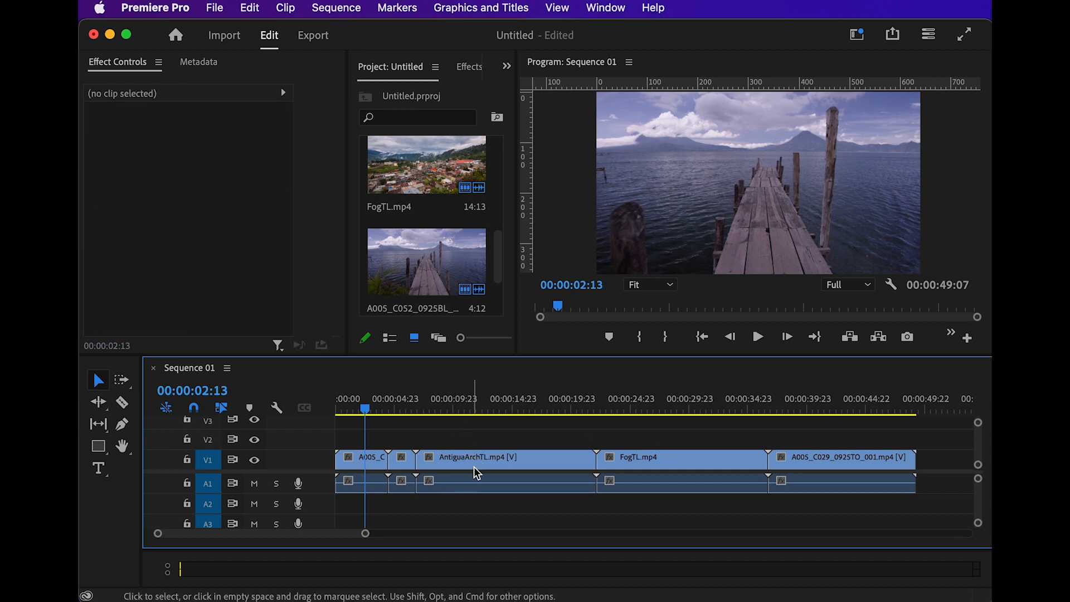
pyautogui.keyDown('shift'); pyautogui.click(478, 460); pyautogui.keyUp('shift')
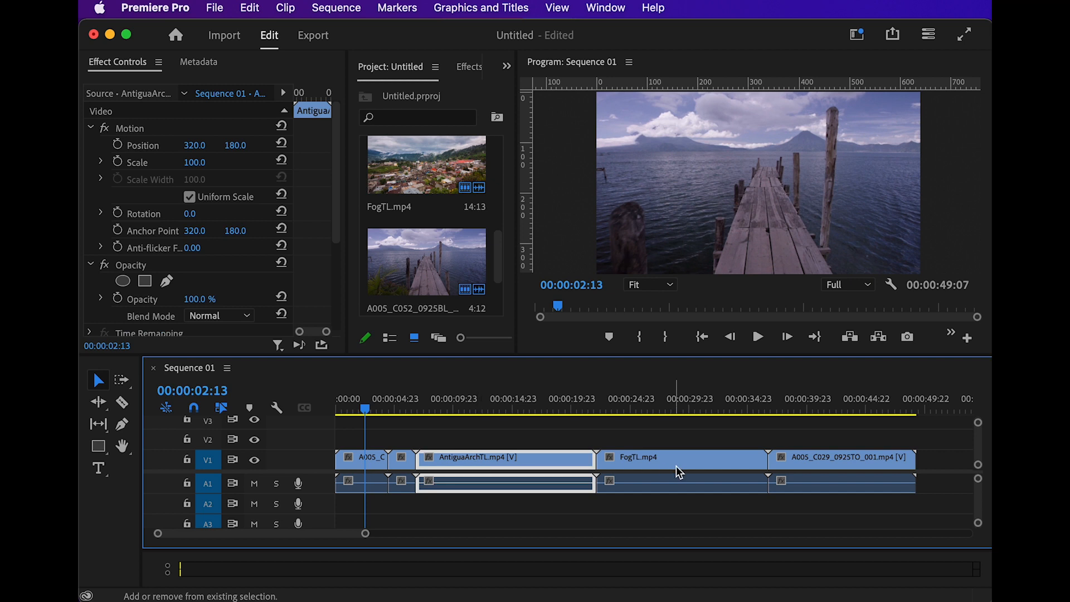
pyautogui.keyDown('shift'); pyautogui.click(802, 460); pyautogui.keyUp('shift')
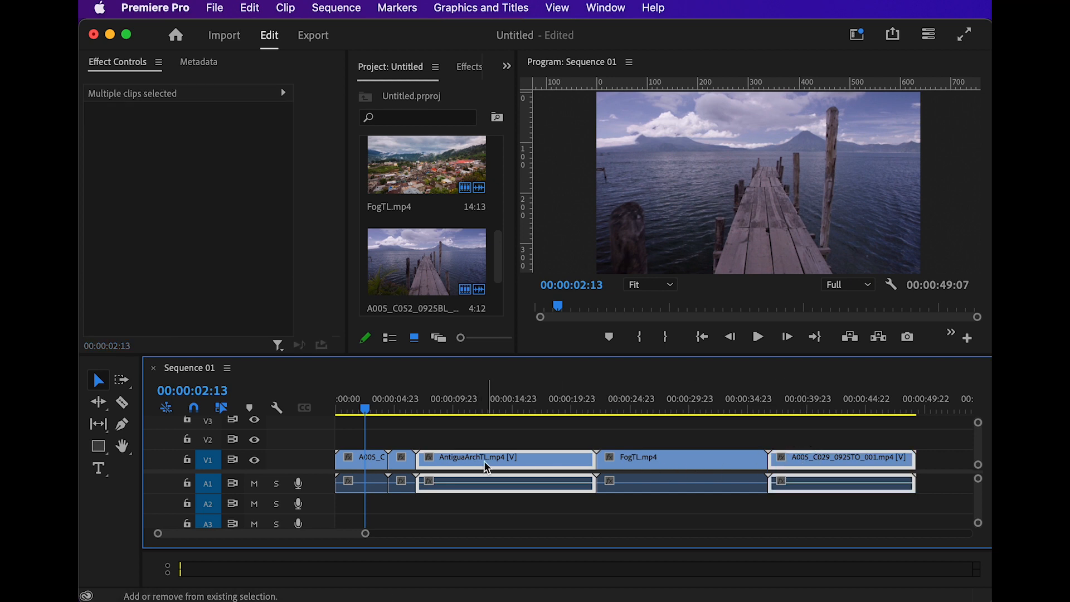
pyautogui.moveTo(475, 458)
pyautogui.mouseDown()
pyautogui.moveTo(537, 475)
pyautogui.moveTo(746, 486)
pyautogui.moveTo(462, 478)
pyautogui.moveTo(480, 482)
pyautogui.moveTo(480, 471)
pyautogui.mouseUp()
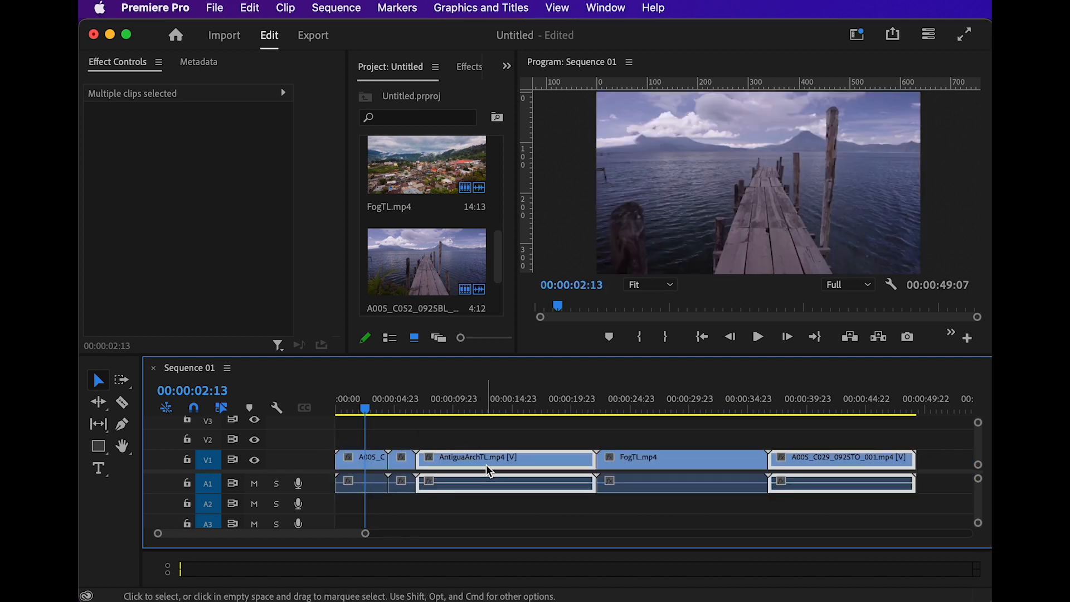
# Trim the end of the AntiguaArchTL.mp4 clip to about 17 seconds, and extend it back to the start of FogTL.mp4.
pyautogui.click(394, 410)
pyautogui.click(534, 446)
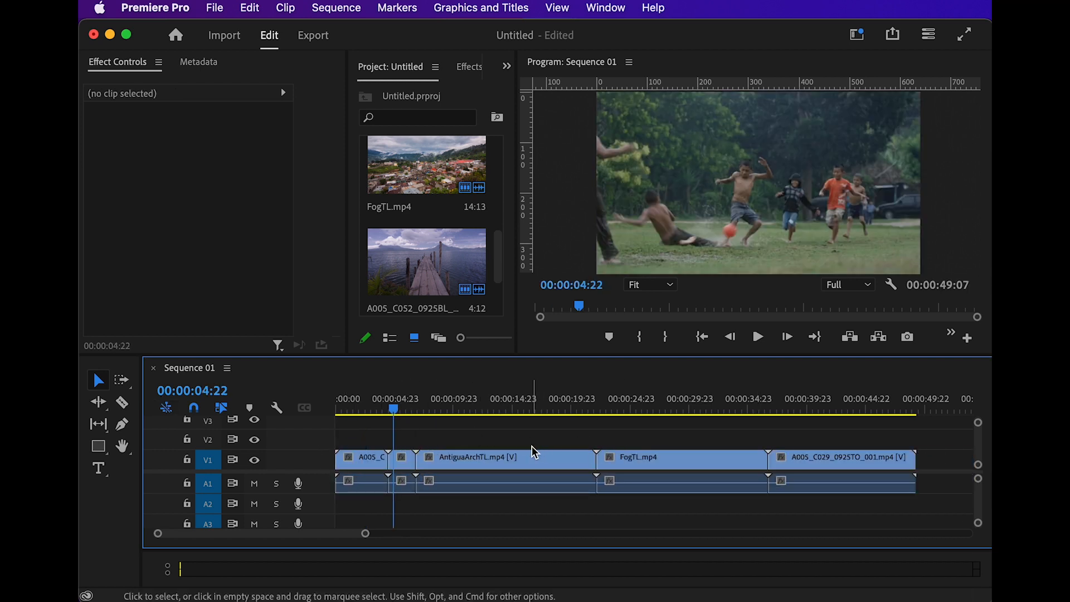
pyautogui.click(582, 460)
pyautogui.moveTo(587, 459); pyautogui.dragTo(543, 457)
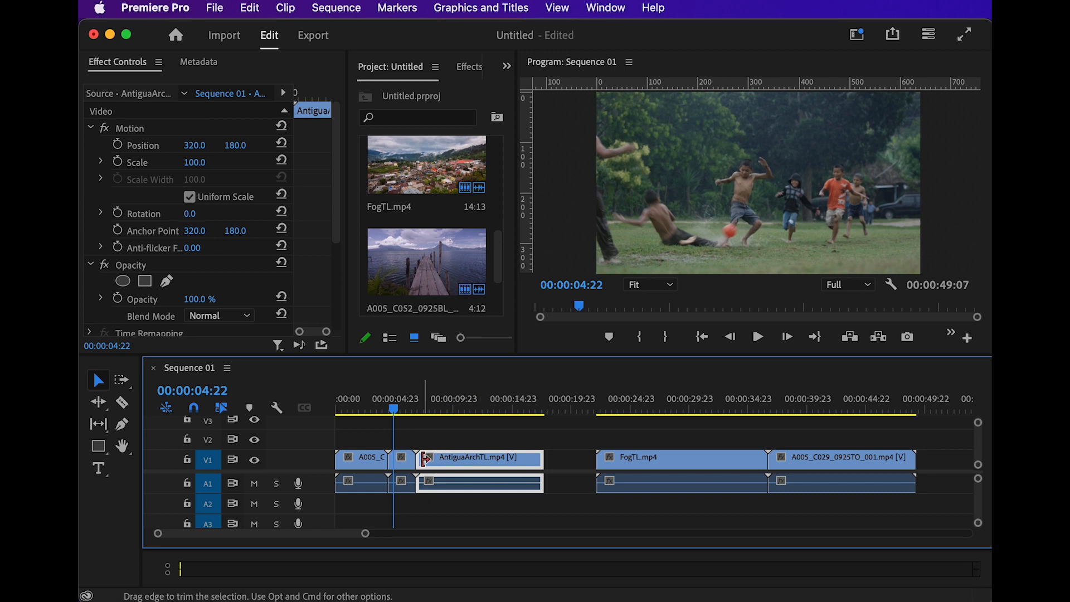
pyautogui.moveTo(498, 411); pyautogui.dragTo(540, 406)
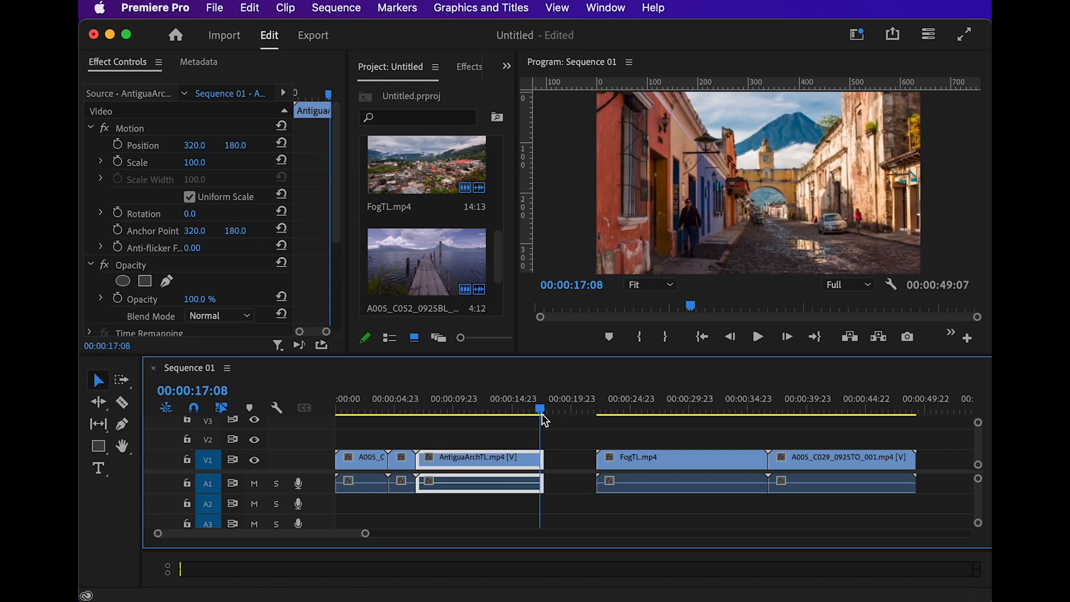
pyautogui.moveTo(548, 457); pyautogui.dragTo(595, 460)
# Trim the end of the AntiguaArchTL.mp4 clip to about 00:00:18:22 and undo the trim.
pyautogui.moveTo(538, 407); pyautogui.dragTo(562, 419)
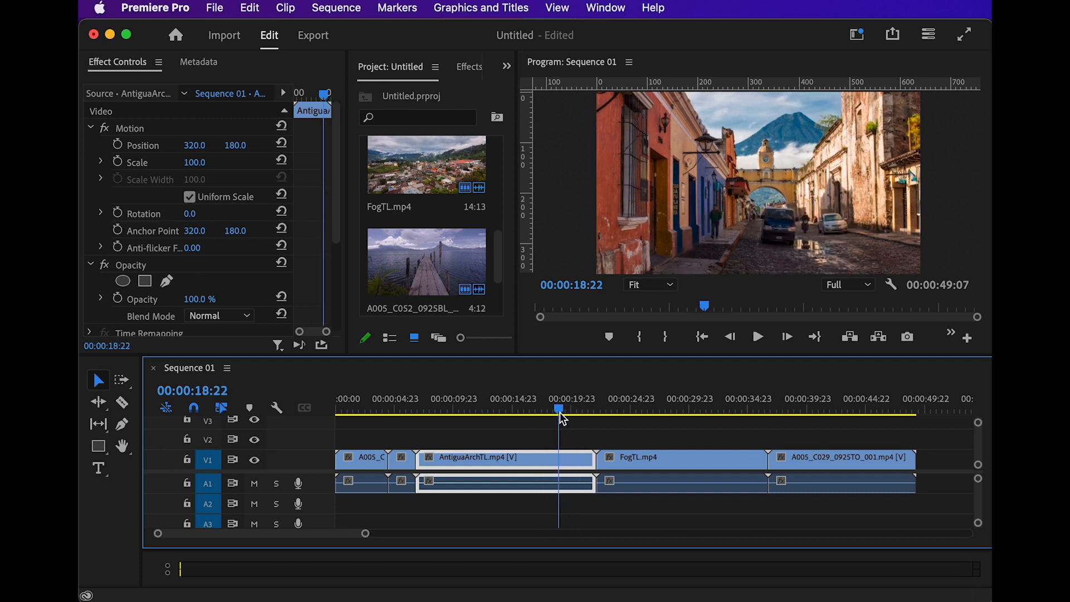
pyautogui.moveTo(595, 456); pyautogui.dragTo(557, 455)
pyautogui.moveTo(568, 410)
pyautogui.mouseDown()
pyautogui.moveTo(579, 405)
pyautogui.moveTo(554, 408)
pyautogui.moveTo(650, 409)
pyautogui.moveTo(514, 411)
pyautogui.moveTo(562, 410)
pyautogui.moveTo(552, 419)
pyautogui.mouseUp()
pyautogui.press('super+z')
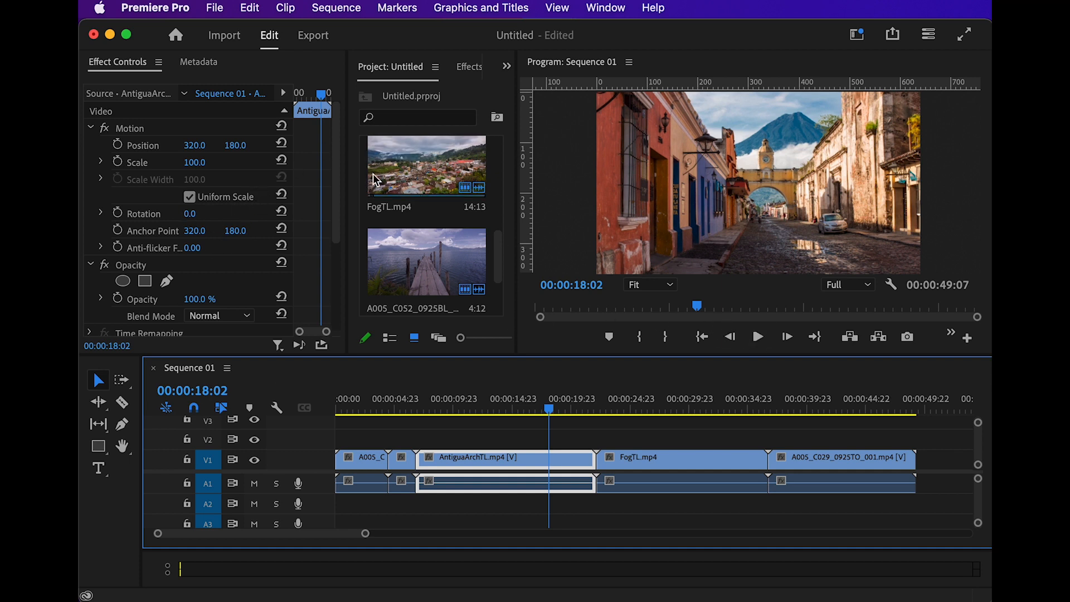
# Select all clips in Sequence 01 by marquee with the Selection tool.
pyautogui.click(123, 382)
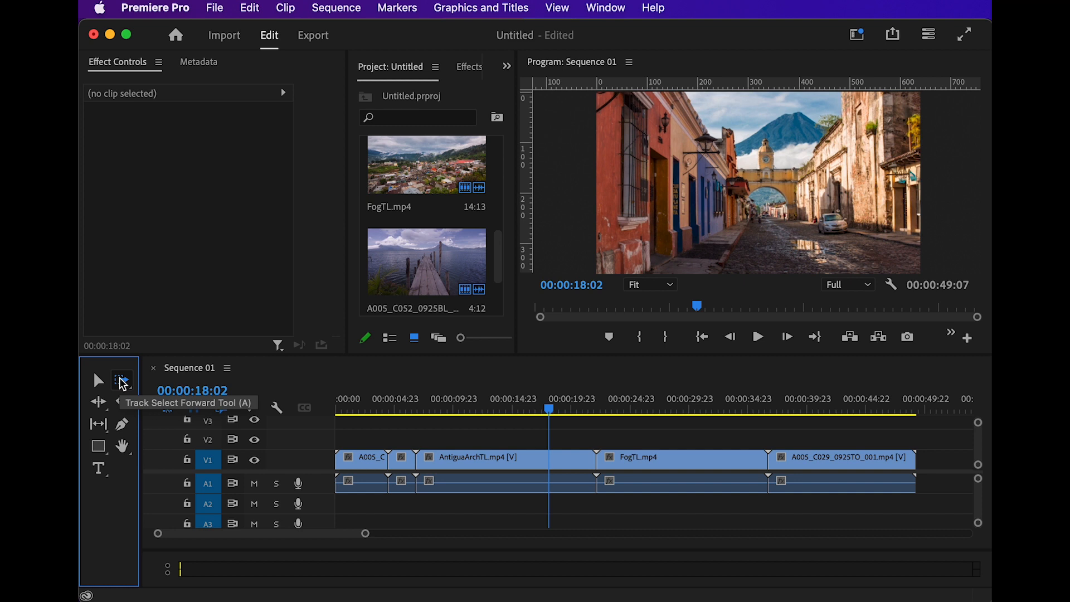
pyautogui.click(99, 380)
pyautogui.click(371, 429)
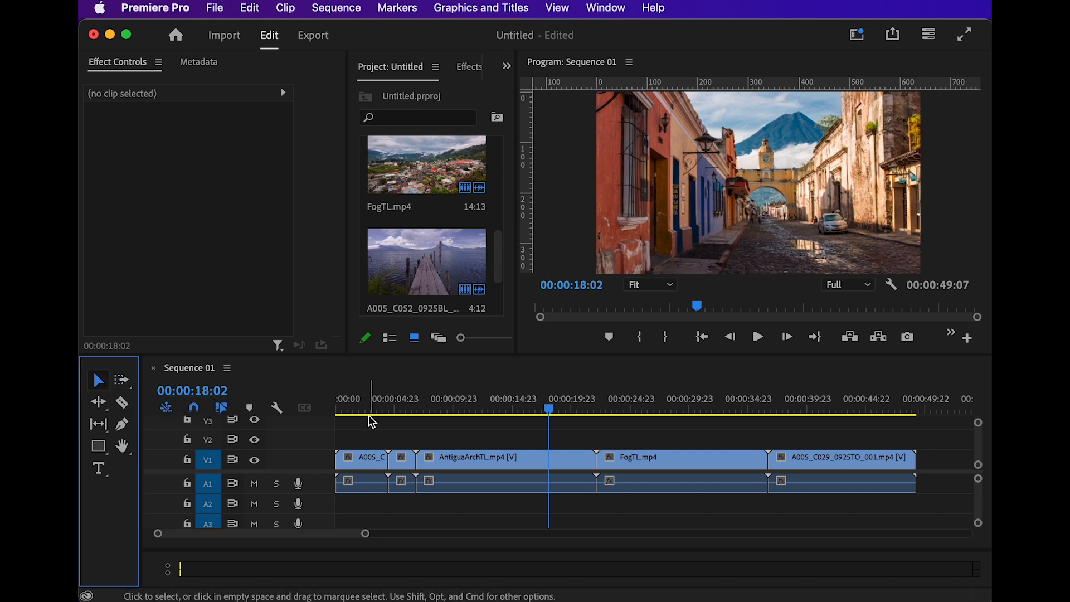
pyautogui.moveTo(372, 429); pyautogui.dragTo(841, 493)
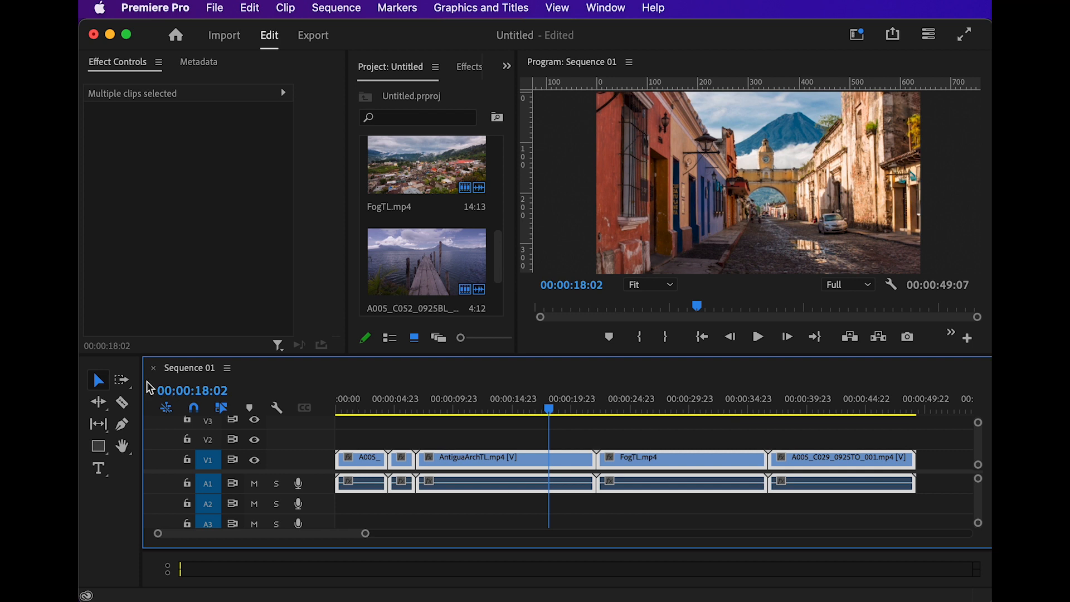
# Use the Track Select Forward tool to select clips from AntiguaArchTL.mp4 onward, and from the first clip onward.
pyautogui.click(126, 383)
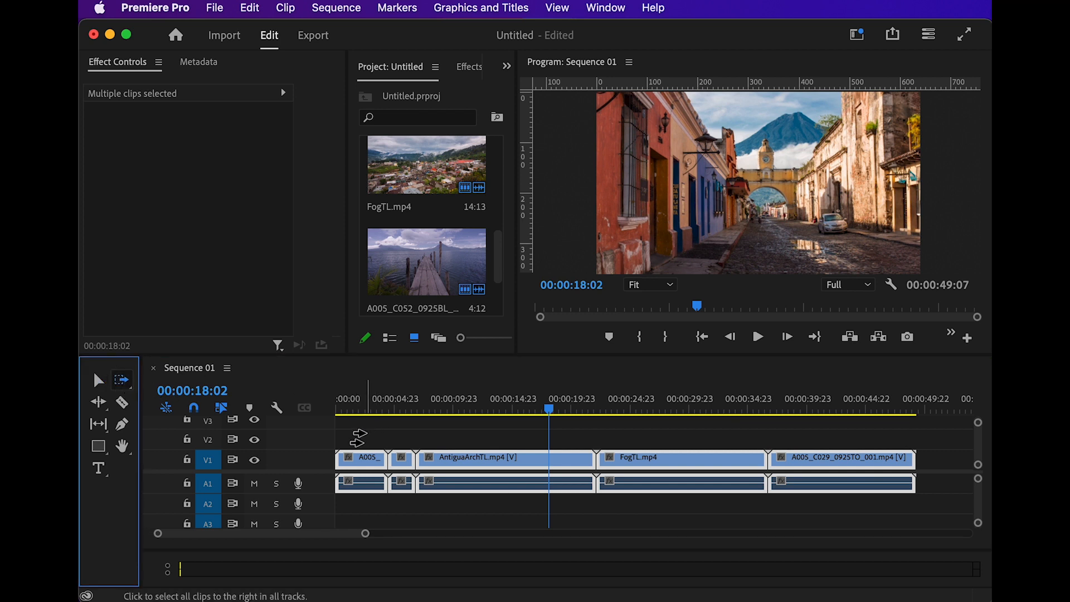
pyautogui.click(458, 433)
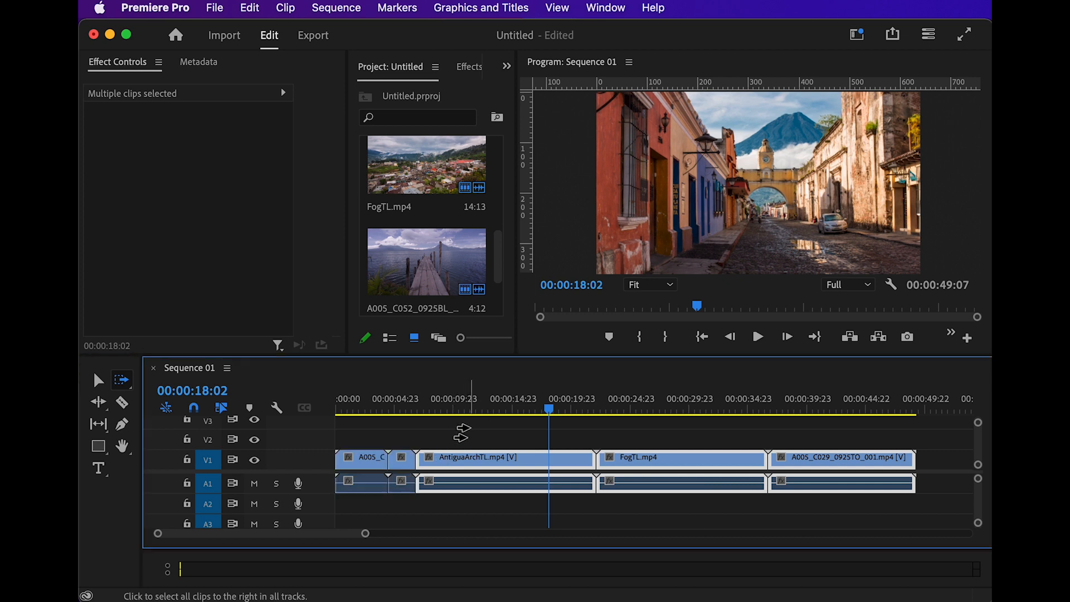
pyautogui.click(359, 460)
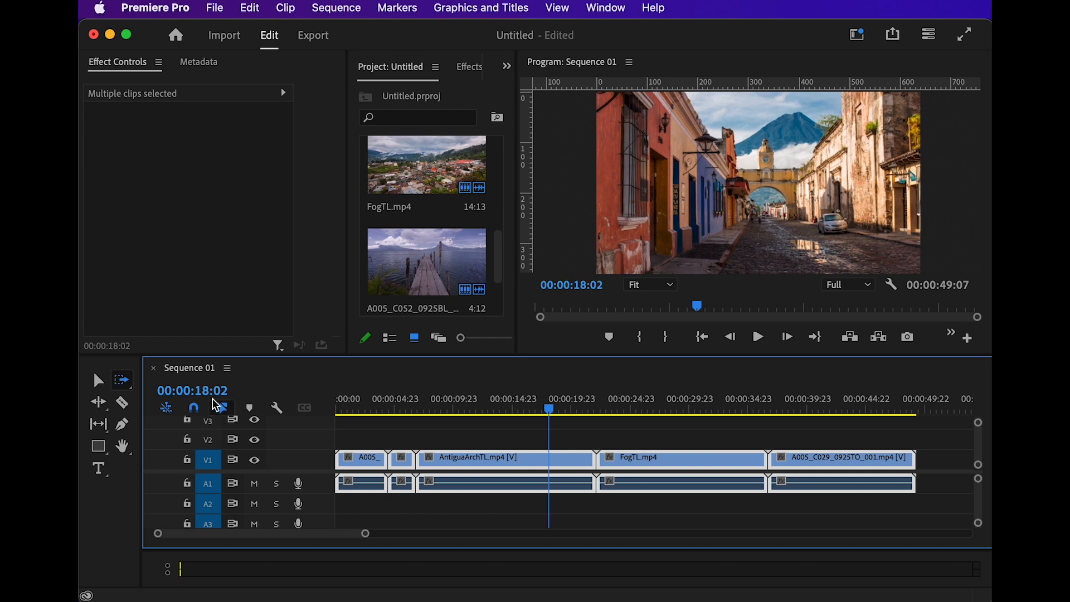
# Use the Track Select Backward tool to select clips backward from the last clip, and backward from AntiguaArchTL.mp4.
pyautogui.click(125, 385)
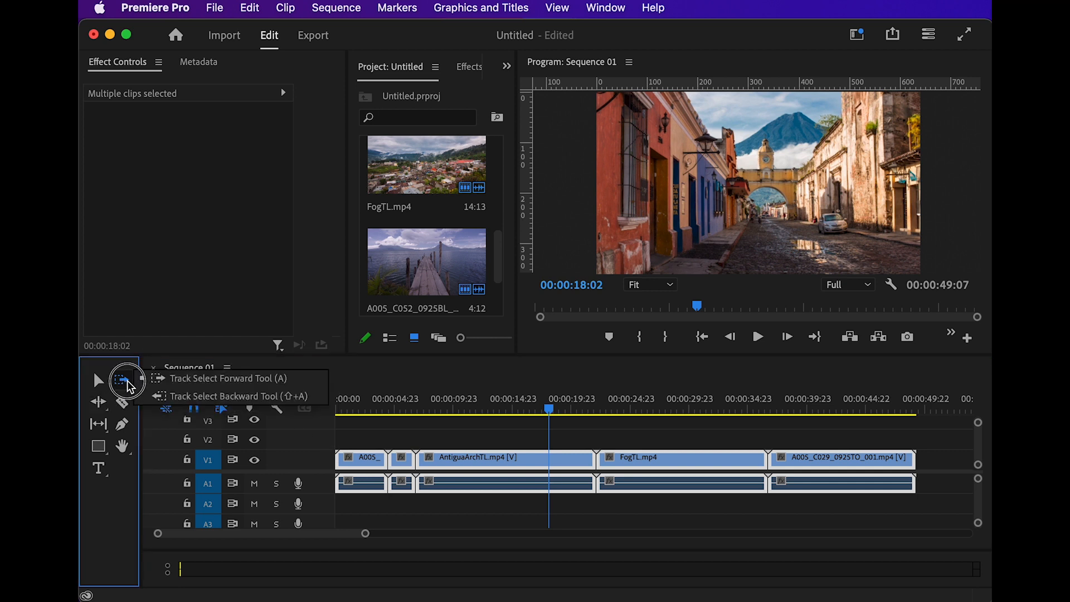
pyautogui.click(199, 396)
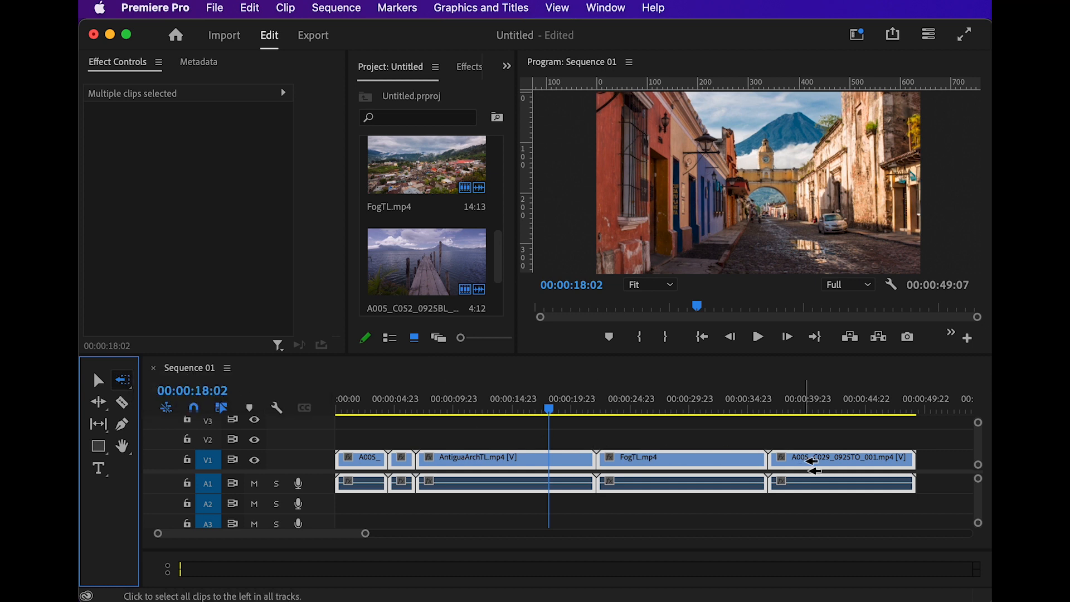
pyautogui.click(857, 464)
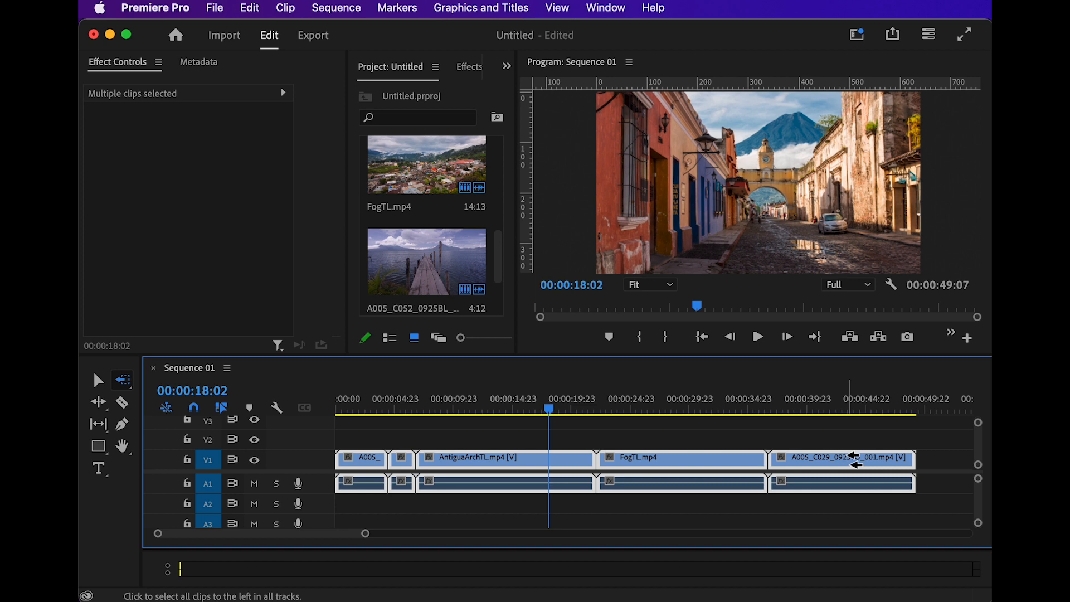
pyautogui.click(495, 461)
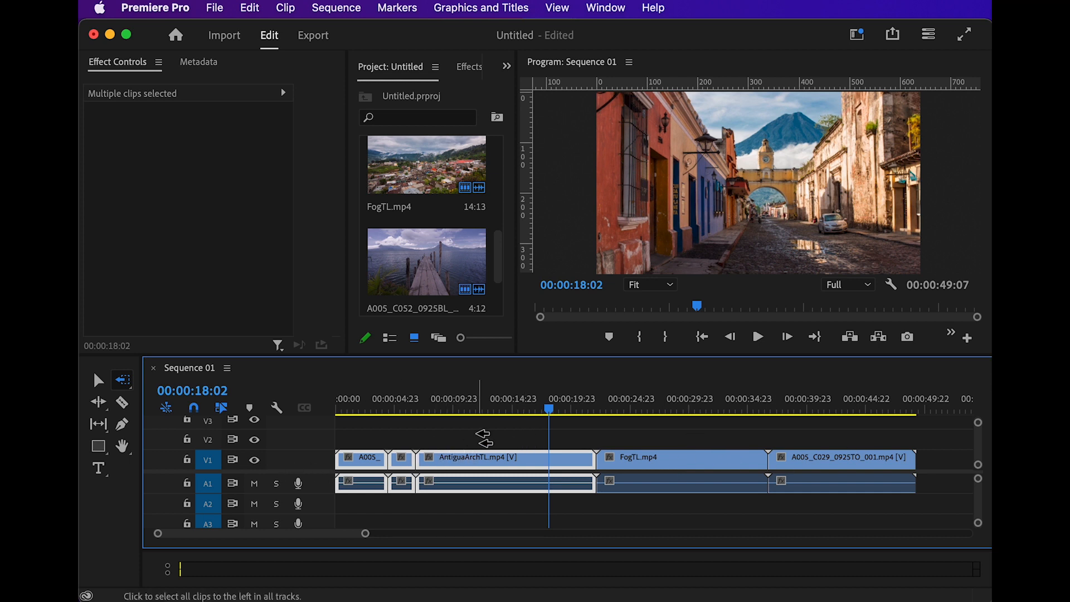
# Return to the Selection tool, deselect all clips, and move the playhead to the start of the sequence.
pyautogui.click(98, 381)
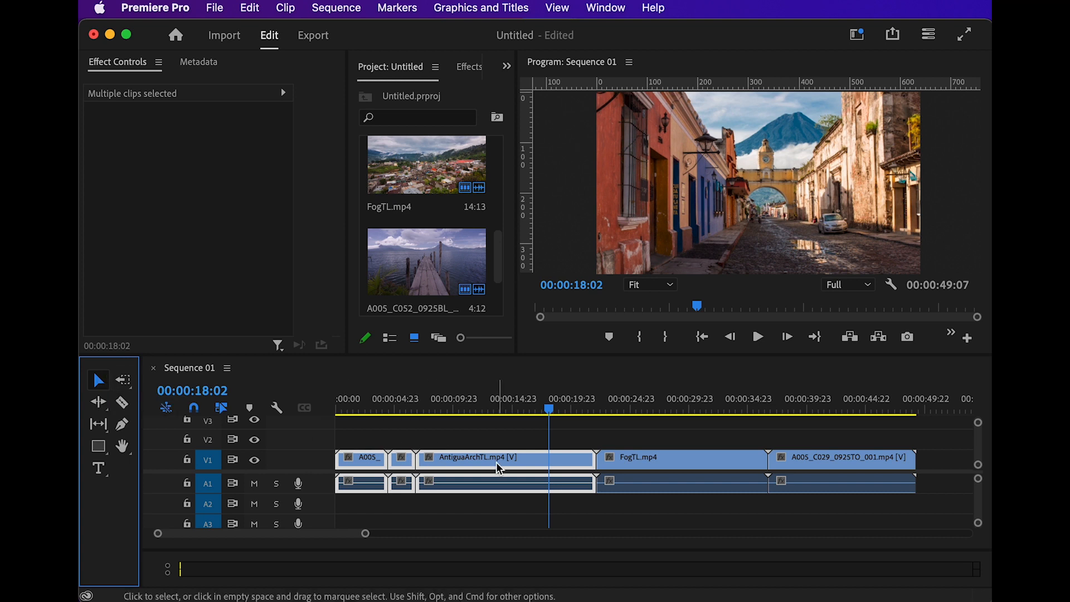
pyautogui.moveTo(467, 459); pyautogui.dragTo(440, 474)
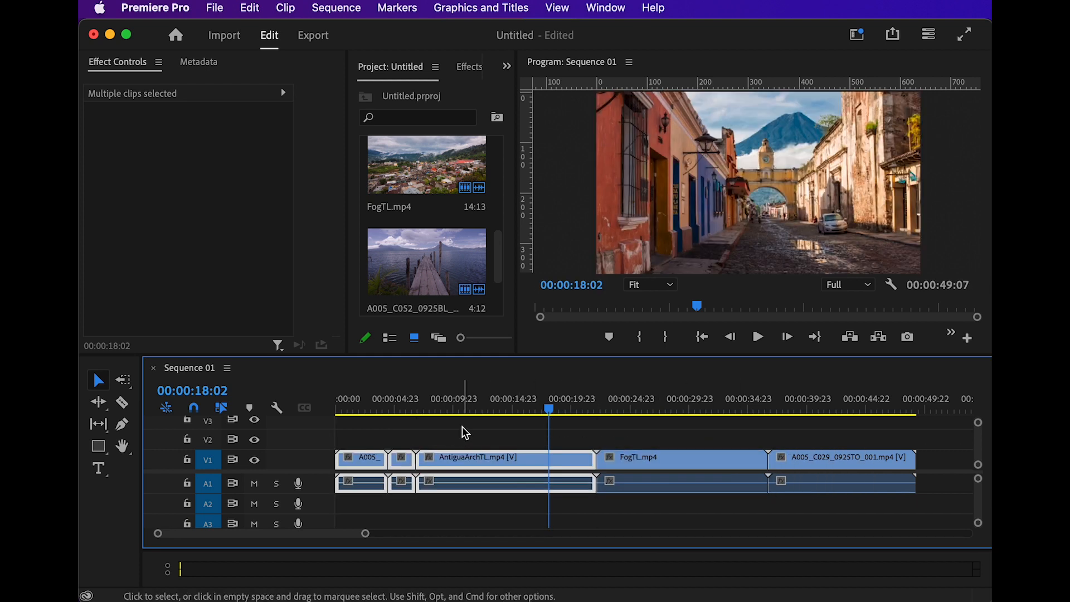
pyautogui.click(463, 429)
pyautogui.press('Home')
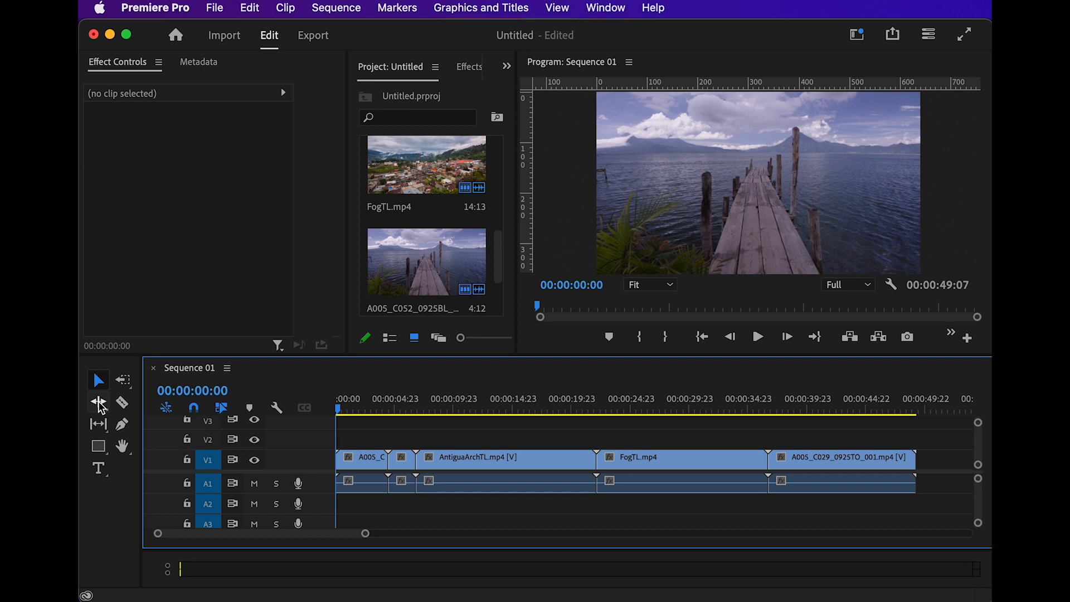
# Ripple-trim the end of FogTL.mp4 back by 00:00:03:11 with the Ripple Edit tool.
pyautogui.click(100, 404)
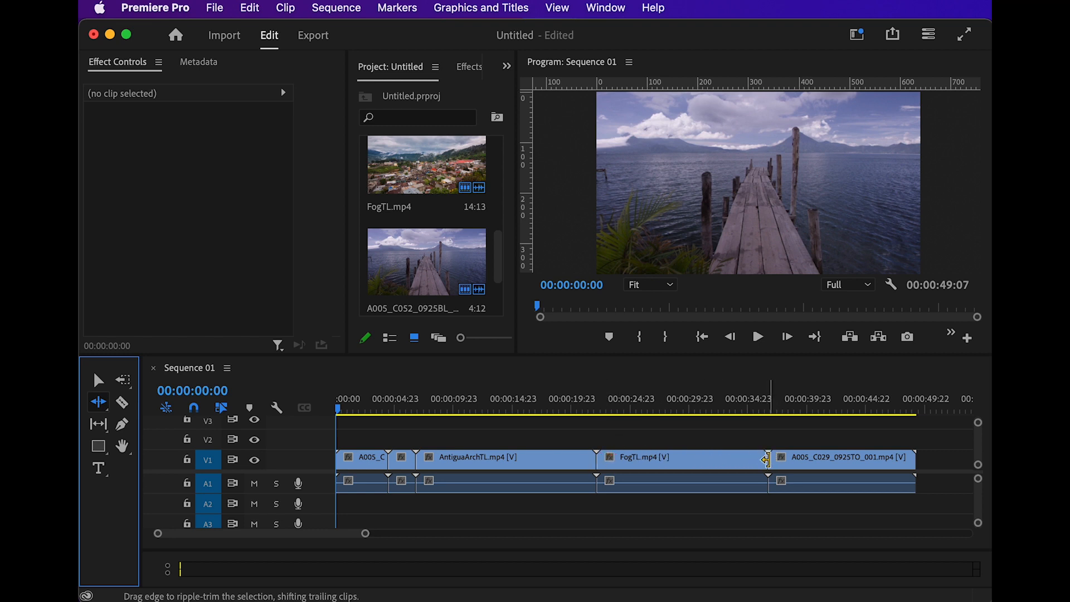
pyautogui.moveTo(763, 459); pyautogui.dragTo(720, 459)
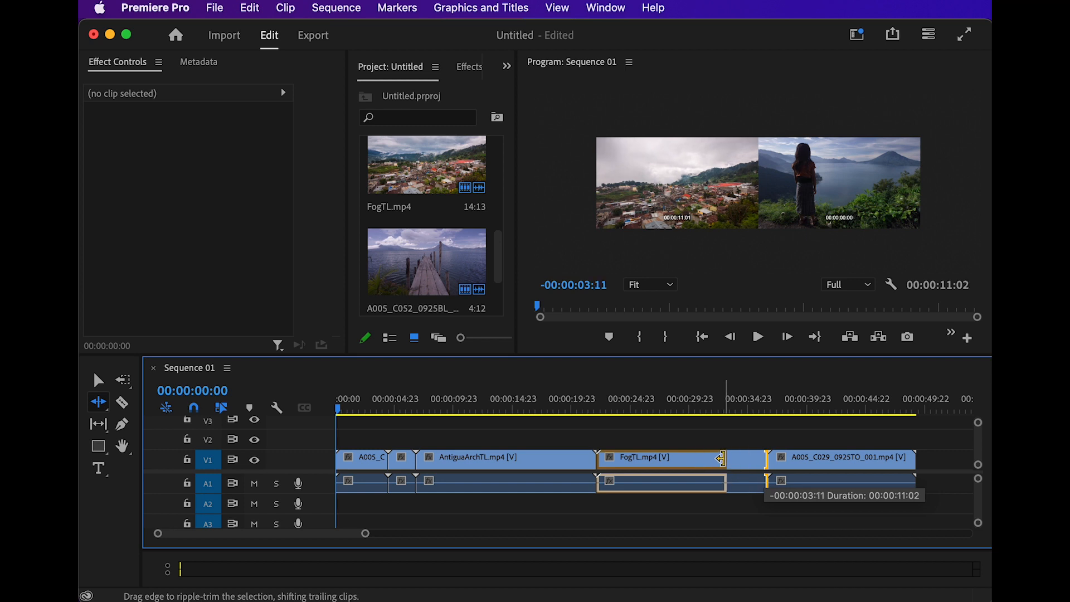
pyautogui.moveTo(721, 458); pyautogui.dragTo(722, 458)
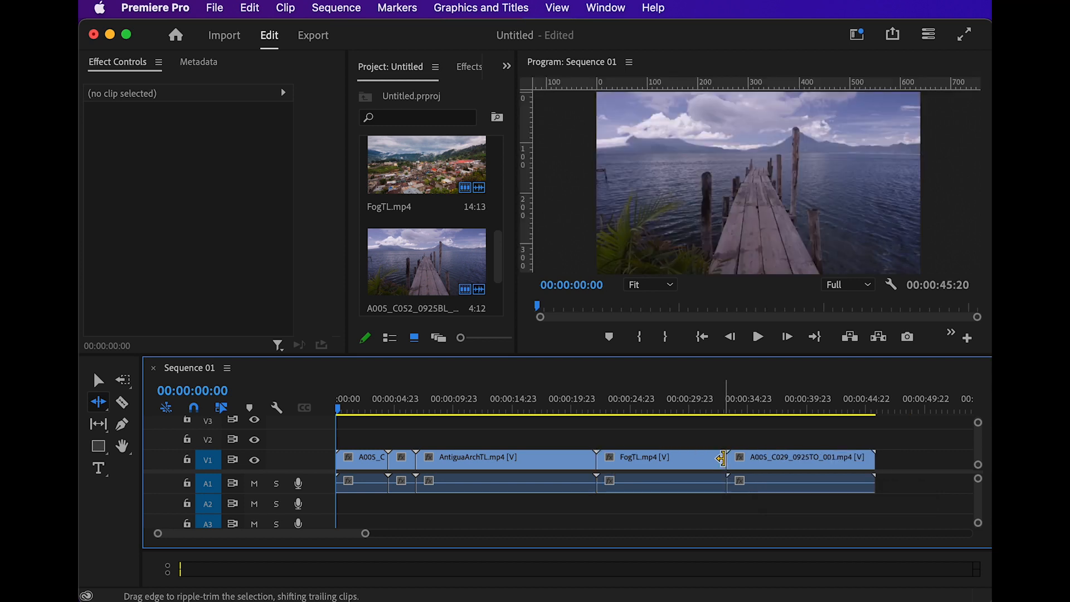
# Try shortening the end of FogTL.mp4 with the Selection tool and moving the last clip back to close the gap.
pyautogui.click(98, 380)
pyautogui.moveTo(723, 462); pyautogui.dragTo(699, 462)
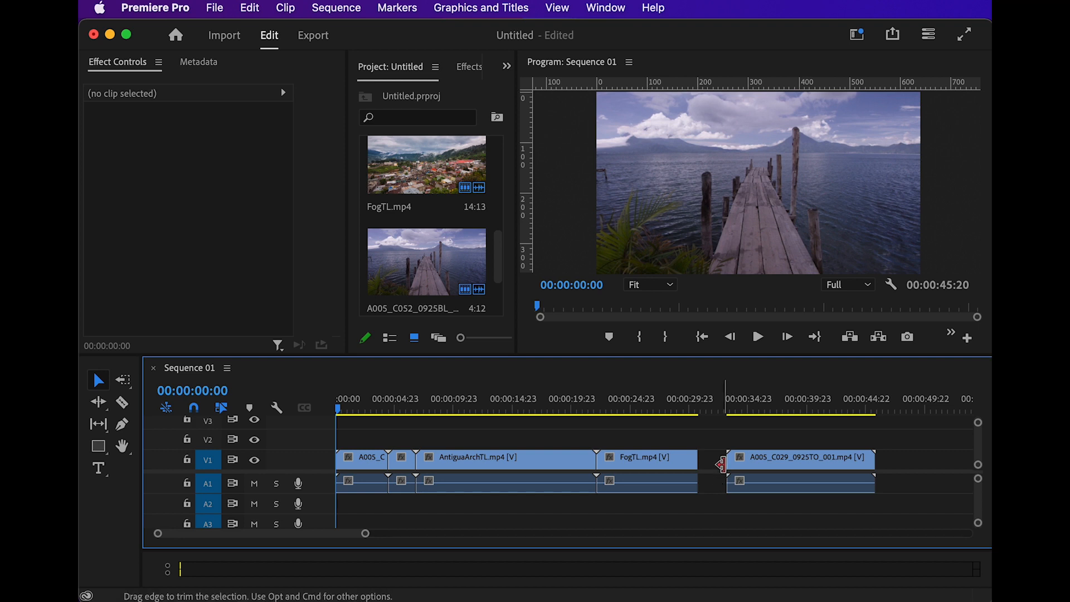
pyautogui.moveTo(768, 464); pyautogui.dragTo(740, 462)
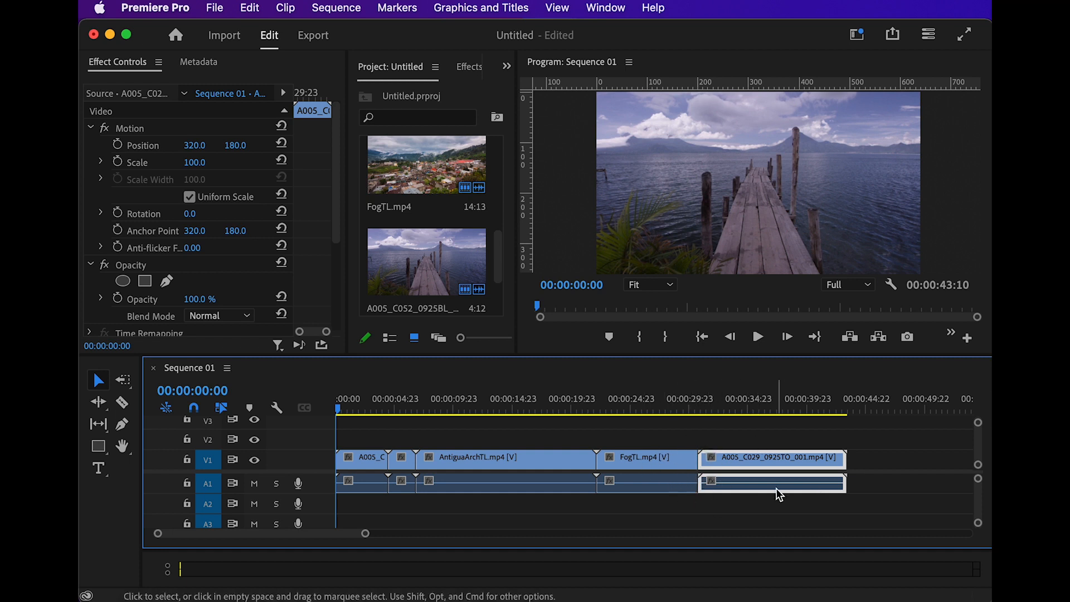
pyautogui.click(98, 404)
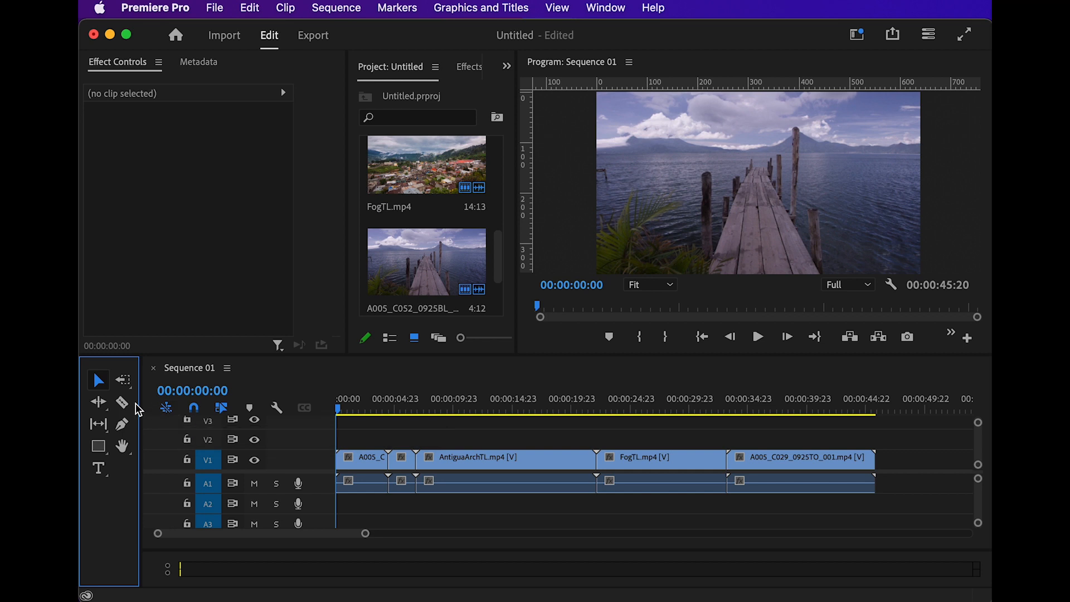
# Move the playhead to 00:00:16:10 and split AntiguaArchTL.mp4 there with the Razor tool.
pyautogui.click(122, 403)
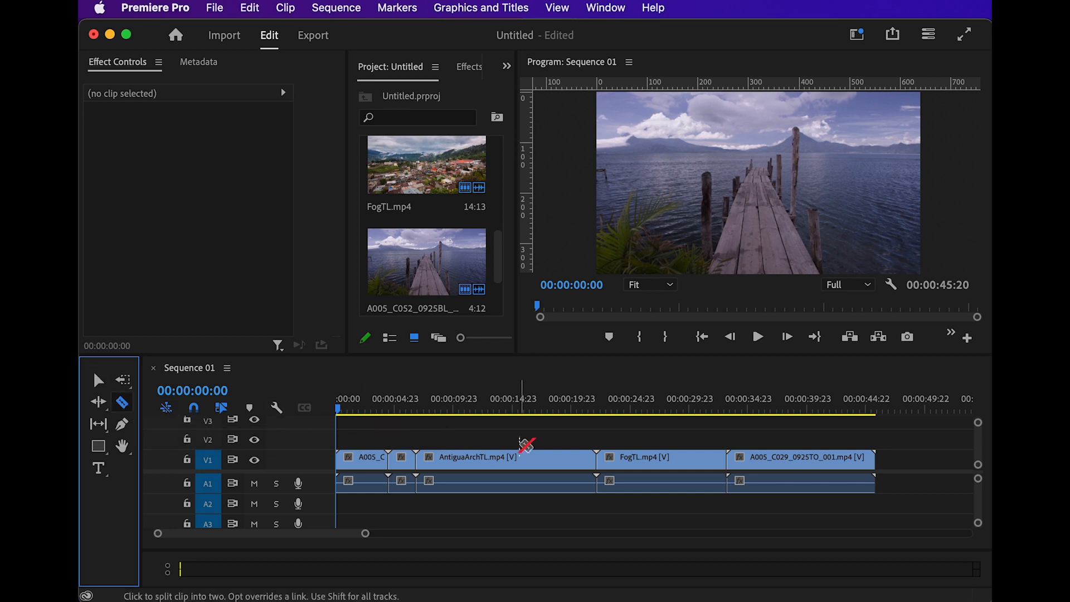
pyautogui.moveTo(485, 411); pyautogui.dragTo(501, 413)
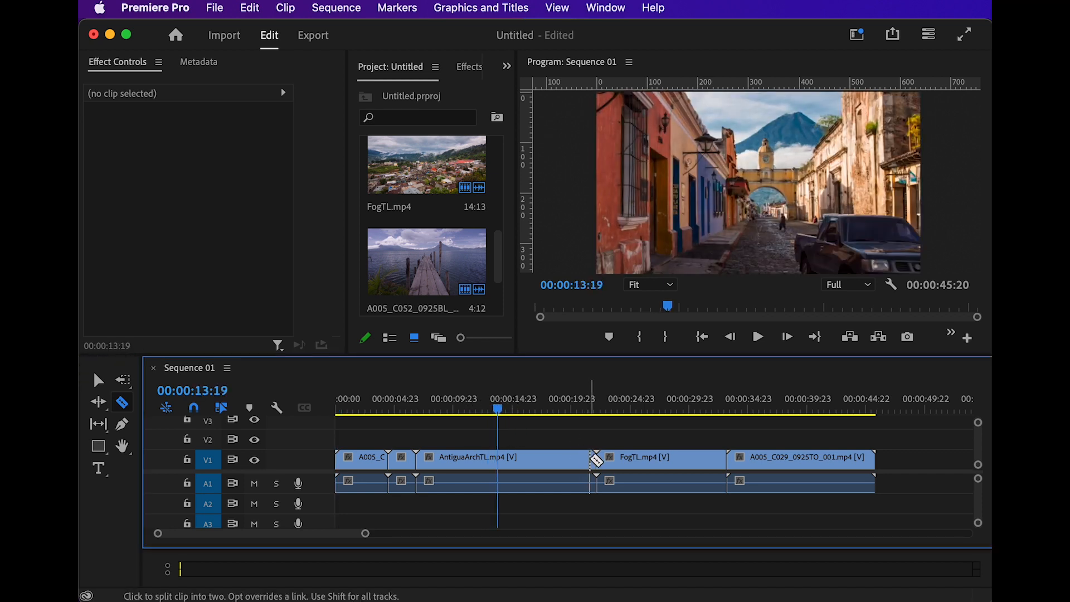
pyautogui.click(98, 380)
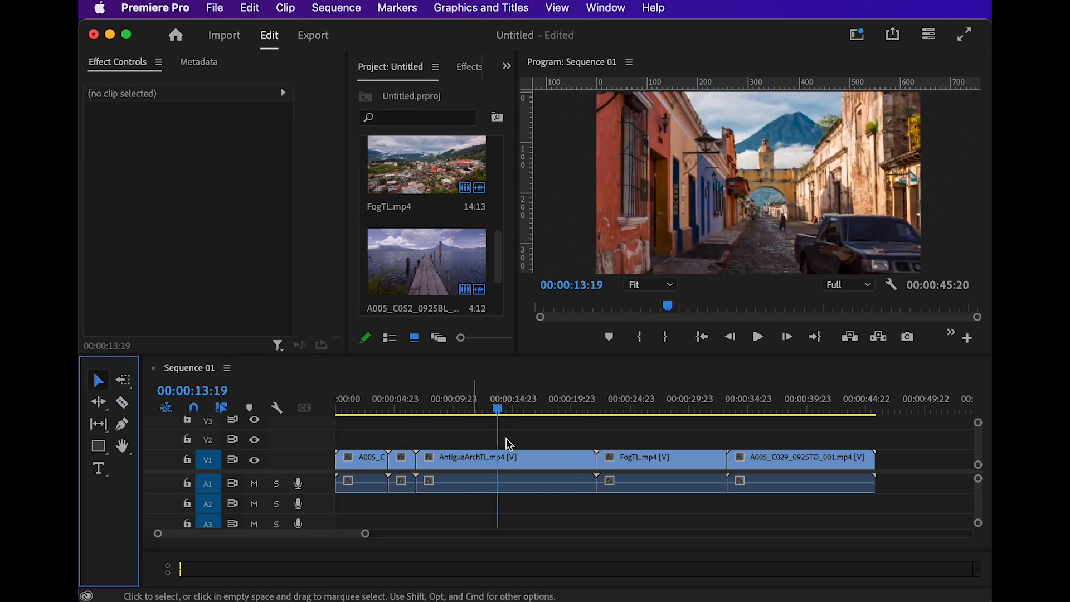
pyautogui.moveTo(595, 457)
pyautogui.mouseDown()
pyautogui.moveTo(528, 456)
pyautogui.moveTo(595, 457)
pyautogui.mouseUp()
pyautogui.click(103, 388)
pyautogui.moveTo(498, 407); pyautogui.dragTo(530, 415)
pyautogui.click(123, 404)
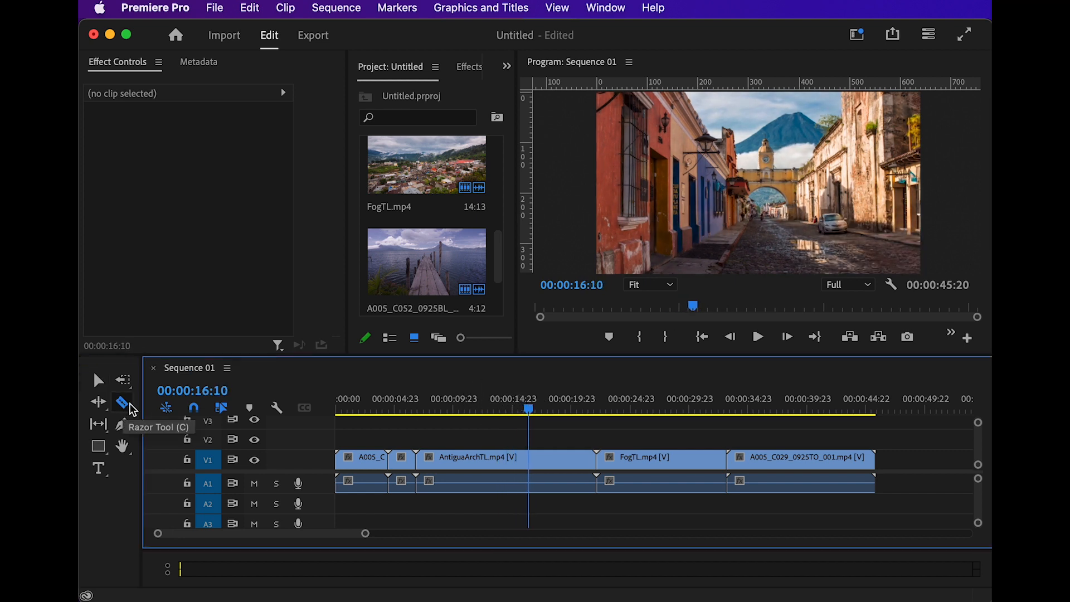
pyautogui.click(529, 458)
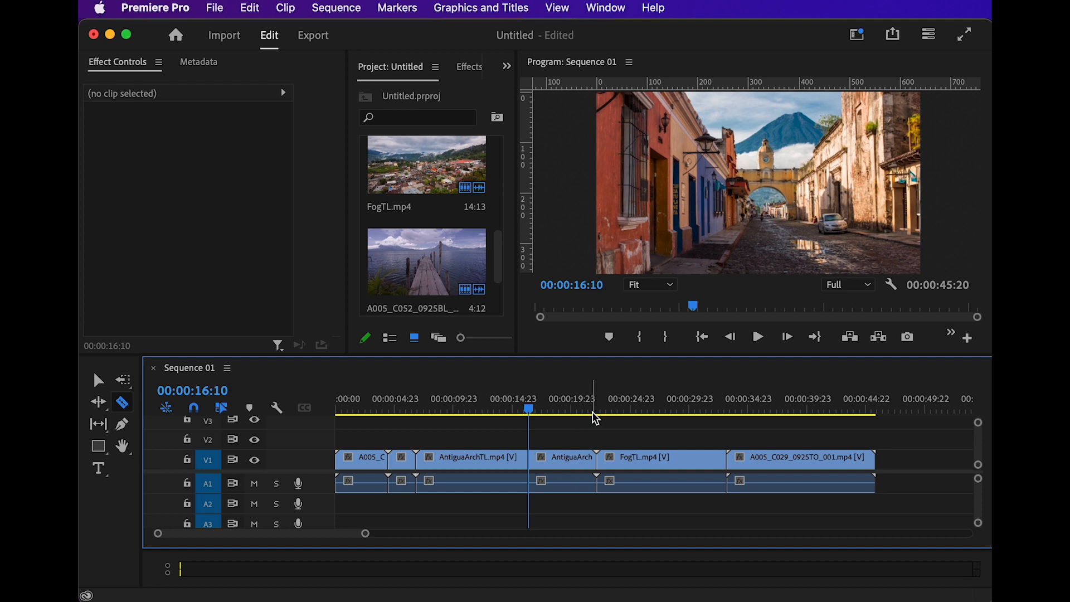
# Delete the second part of AntiguaArchTL.mp4, and undo both the deletion and the split.
pyautogui.moveTo(528, 409); pyautogui.dragTo(539, 413)
pyautogui.press('v')
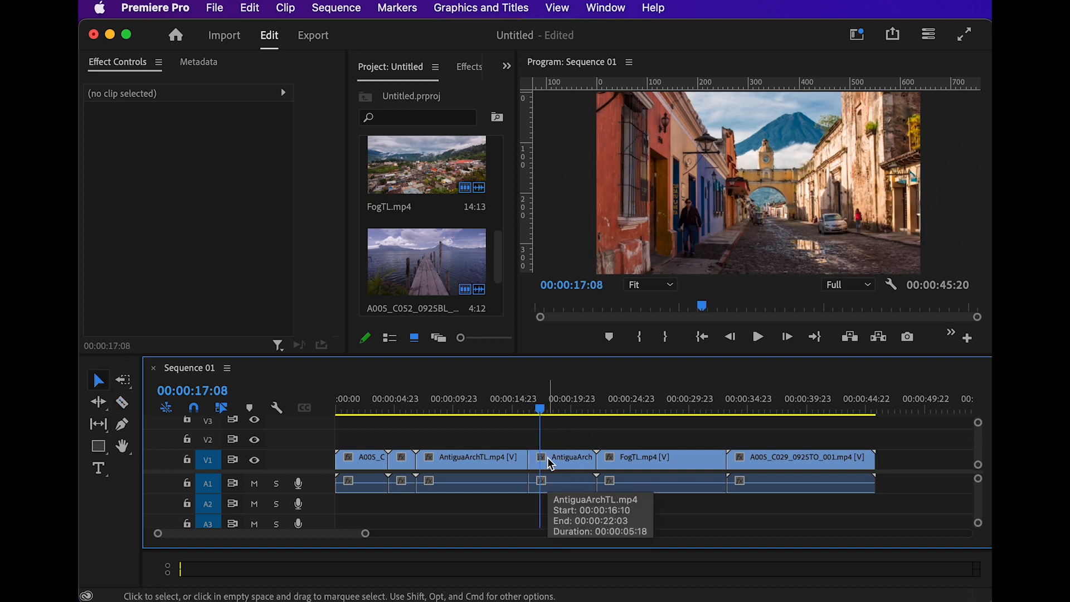
pyautogui.click(550, 463)
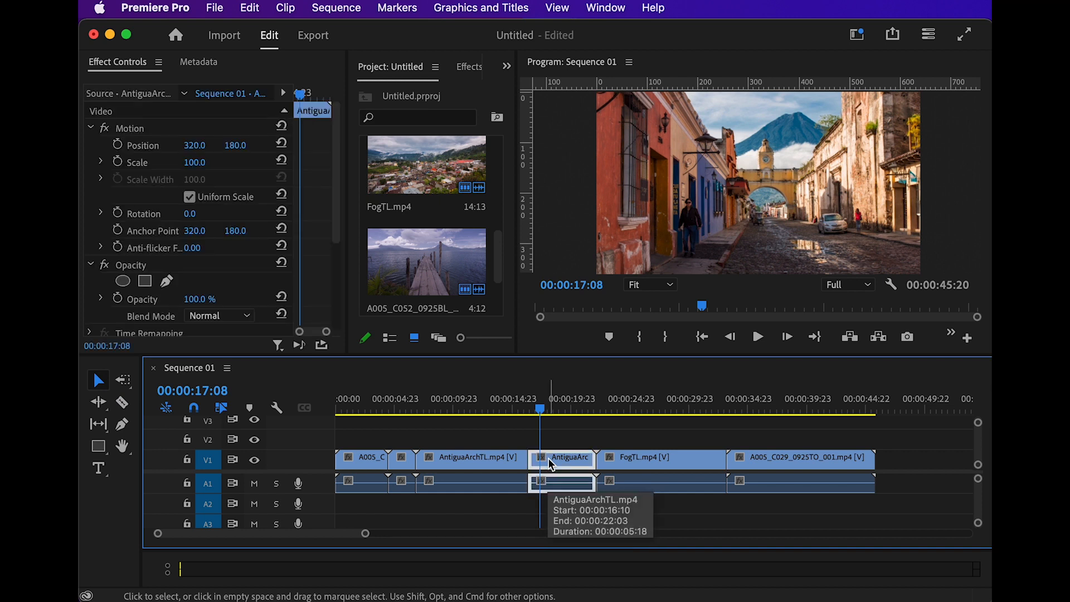
pyautogui.press('Delete')
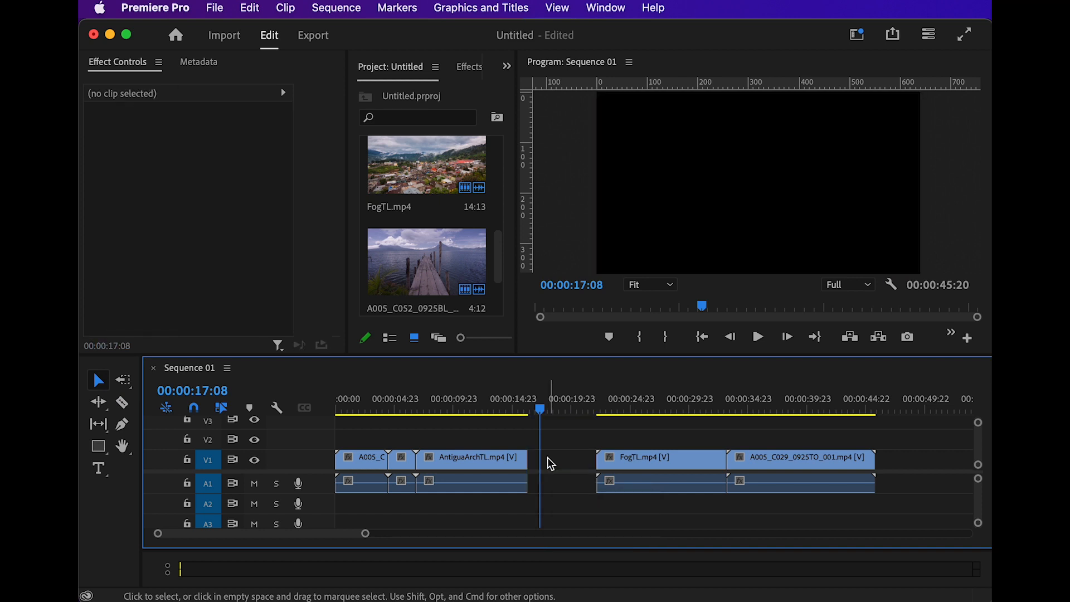
pyautogui.press('super+z')
pyautogui.press('super+z')
# Split AntiguaArchTL.mp4 at 00:00:15:14 with the Razor tool, move the playhead to 00:00:17:11, and return to the Selection tool.
pyautogui.press('c')
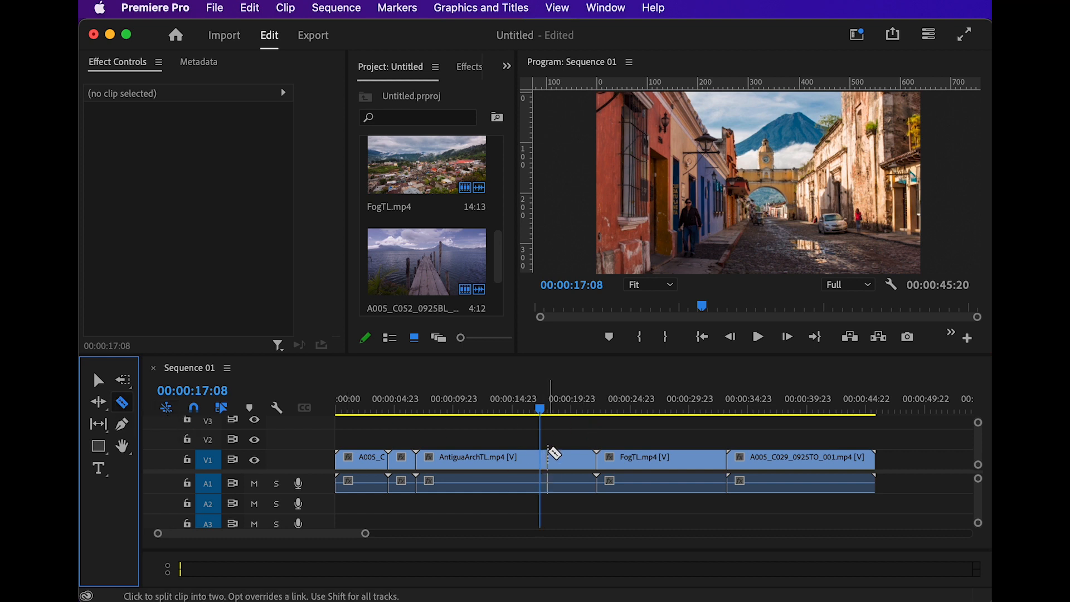
pyautogui.click(521, 407)
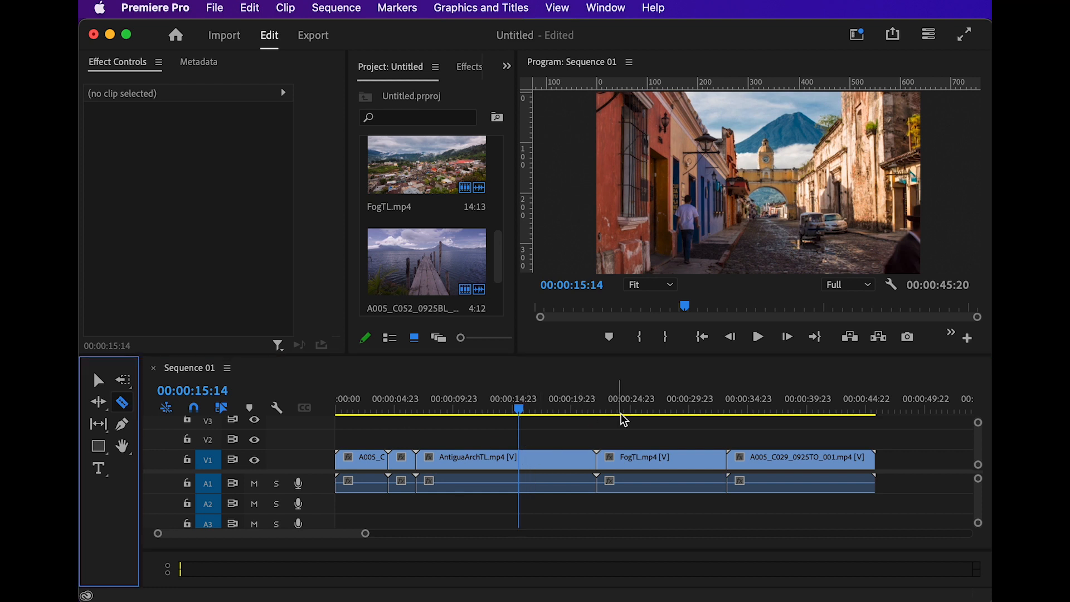
pyautogui.click(520, 456)
pyautogui.moveTo(527, 412); pyautogui.dragTo(543, 413)
pyautogui.click(98, 380)
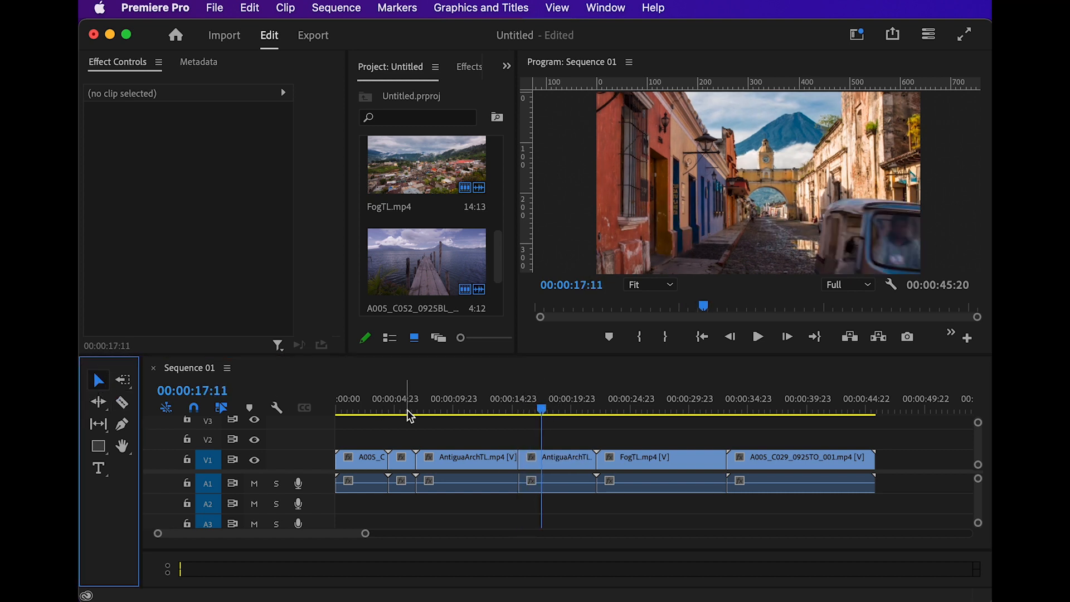
# Scrub across the cut in AntiguaArchTL.mp4 and select each of its two parts in turn.
pyautogui.click(477, 410)
pyautogui.moveTo(482, 411); pyautogui.dragTo(534, 415)
pyautogui.click(546, 456)
pyautogui.click(482, 458)
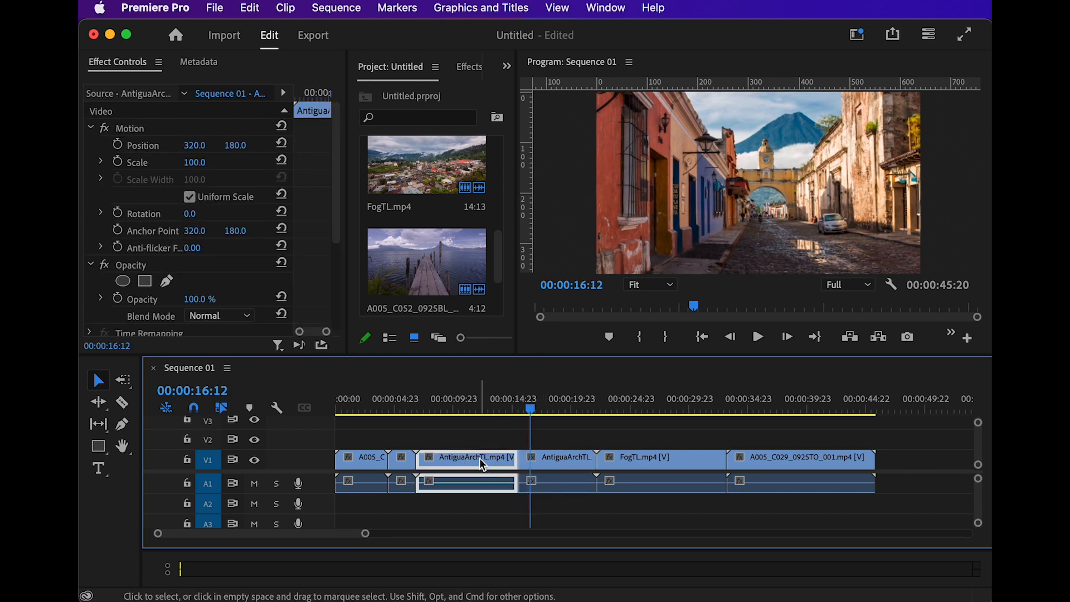
pyautogui.click(576, 461)
pyautogui.click(499, 461)
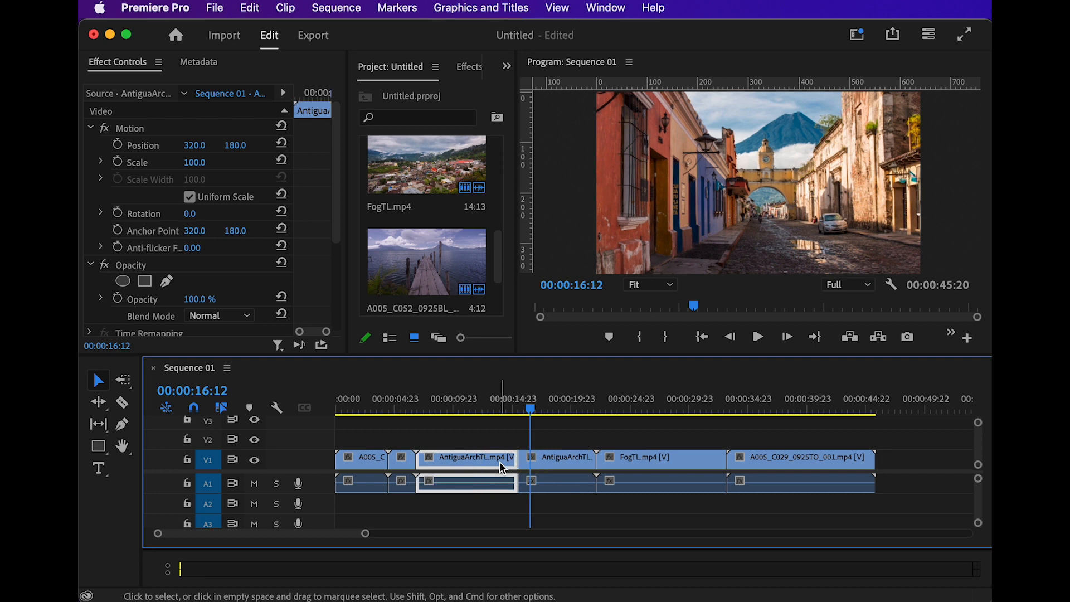
pyautogui.click(569, 460)
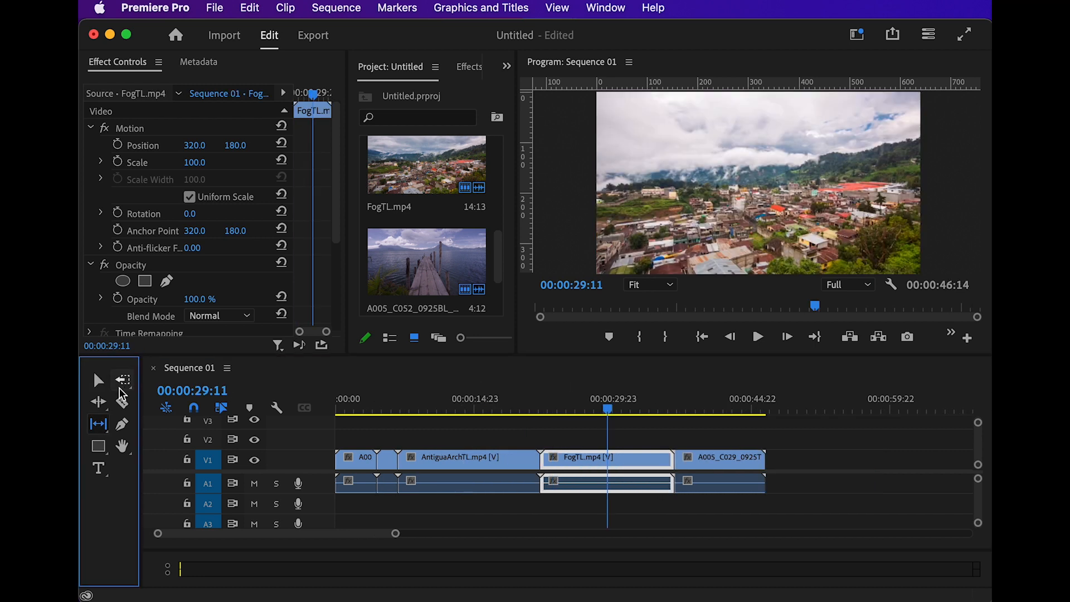
# Show the Slip and Slide tool choices and choose the Slip tool.
pyautogui.click(98, 423)
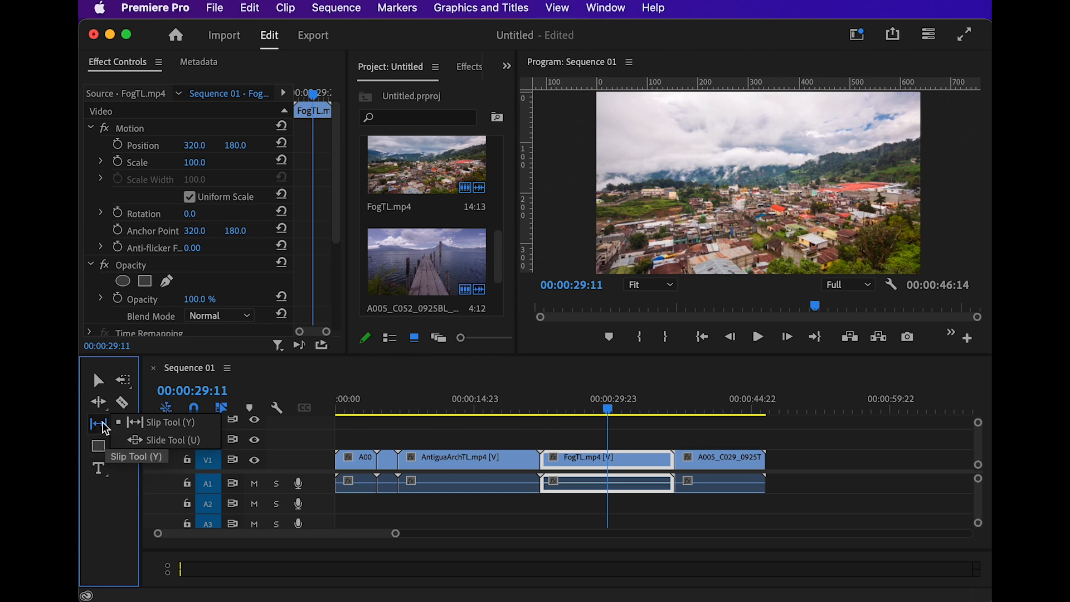
pyautogui.click(137, 426)
pyautogui.click(99, 427)
pyautogui.click(143, 422)
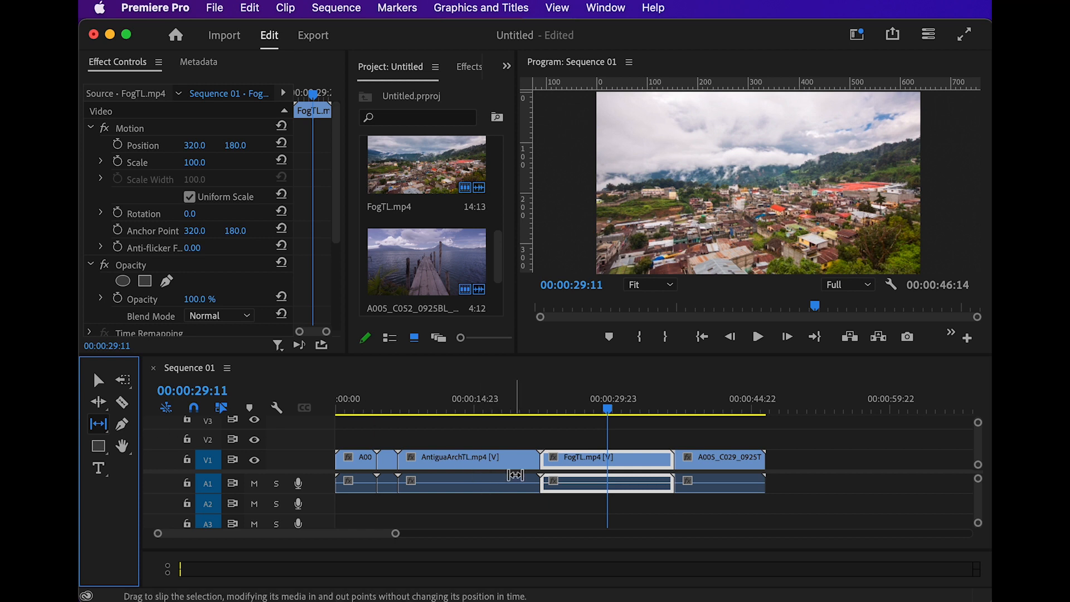
# Shorten FogTL.mp4 from its end by about four and a half seconds, closing the gap before the last clip.
pyautogui.click(106, 379)
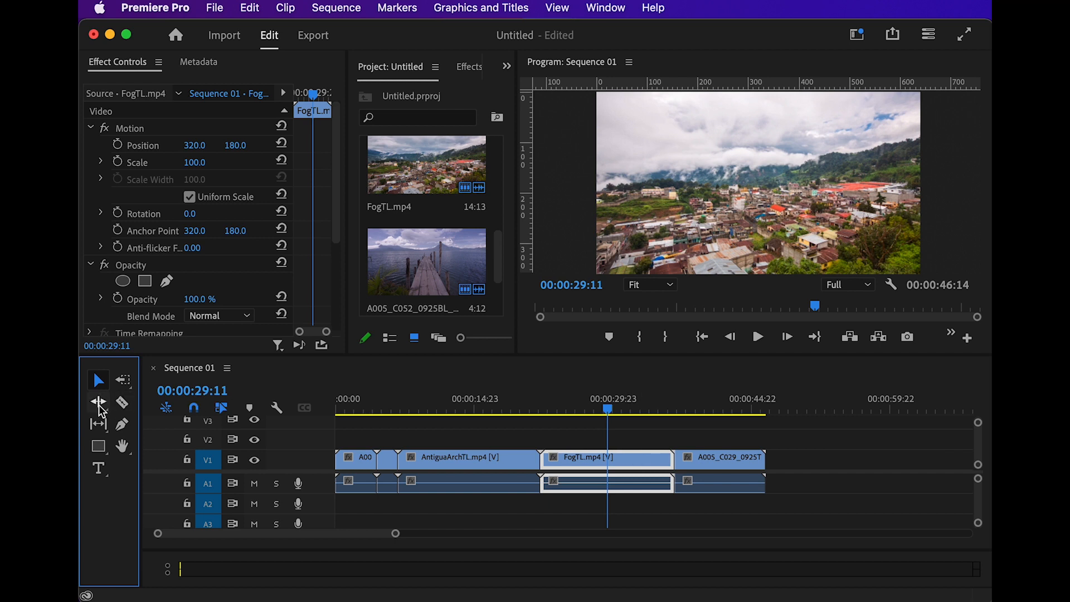
pyautogui.click(667, 459)
pyautogui.moveTo(667, 460); pyautogui.dragTo(626, 459)
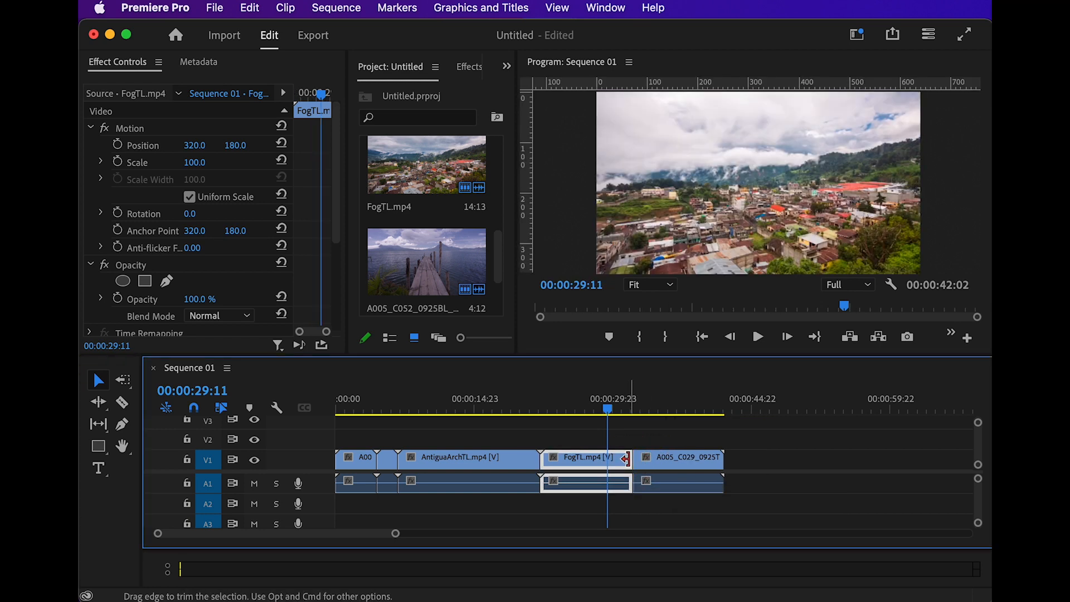
# Place the playhead at 00:00:30:21, slip FogTL.mp4 to later source footage with the Slip tool, and scrub near the clip's end to compare.
pyautogui.moveTo(613, 415); pyautogui.dragTo(623, 422)
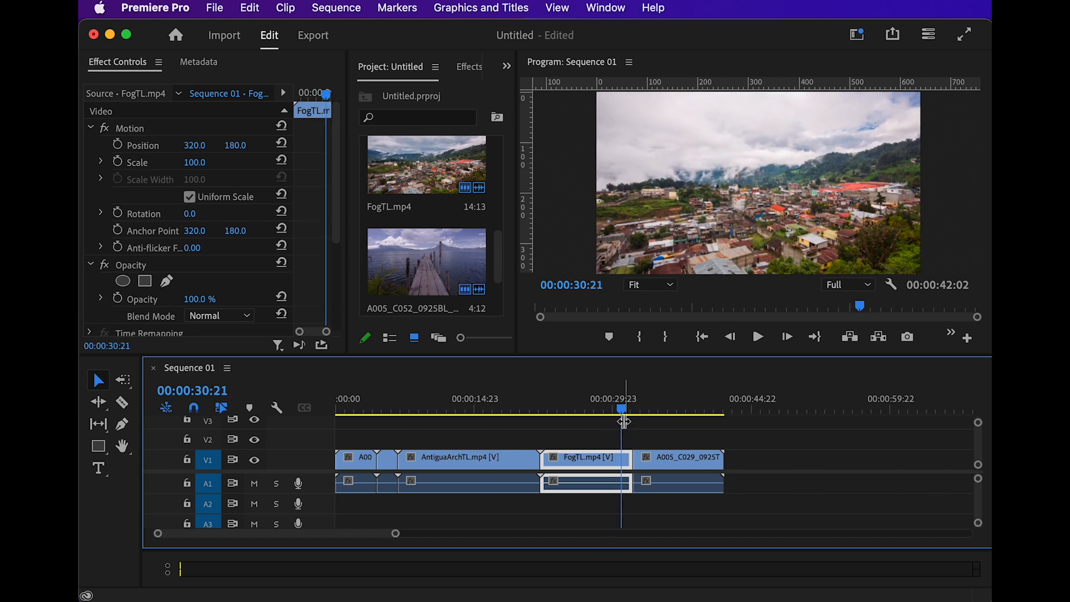
pyautogui.click(99, 427)
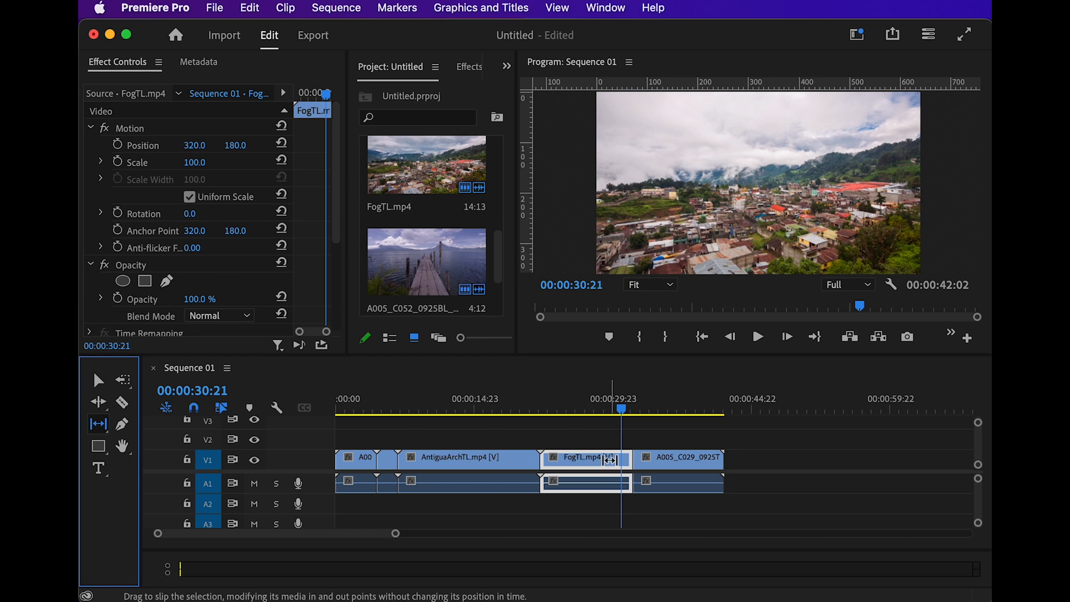
pyautogui.moveTo(611, 460); pyautogui.dragTo(566, 463)
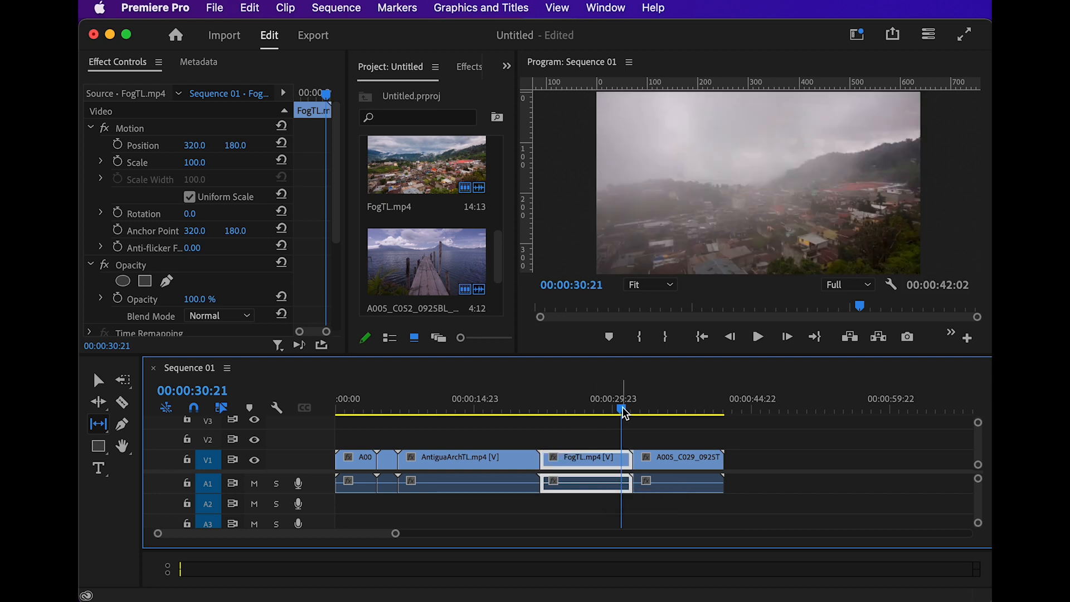
pyautogui.moveTo(624, 412); pyautogui.dragTo(619, 411)
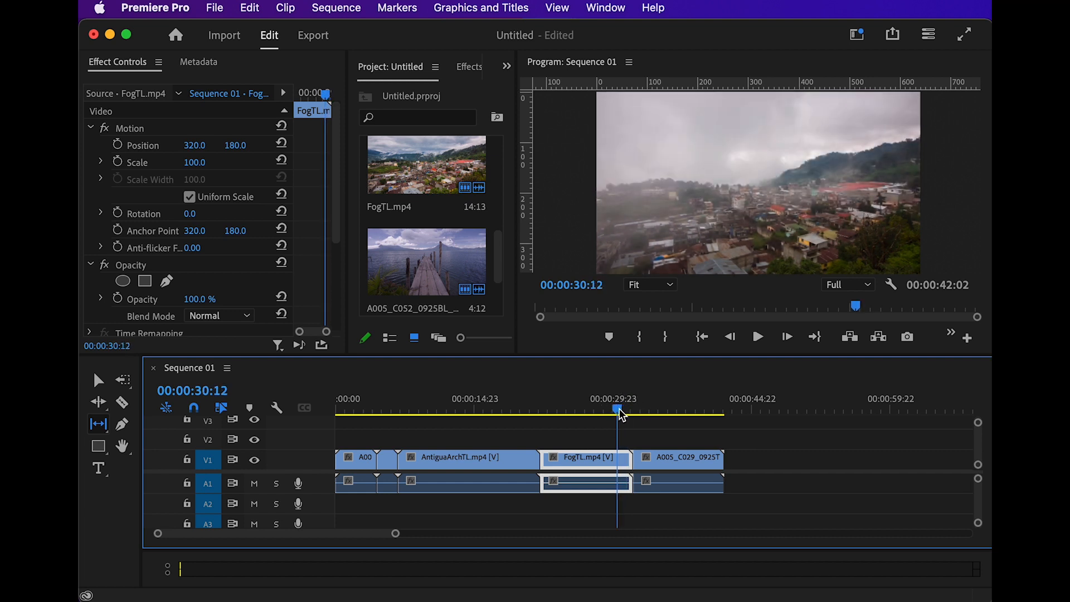
pyautogui.moveTo(622, 413)
pyautogui.mouseDown()
pyautogui.moveTo(540, 411)
pyautogui.moveTo(604, 421)
pyautogui.moveTo(641, 411)
pyautogui.moveTo(614, 413)
pyautogui.mouseUp()
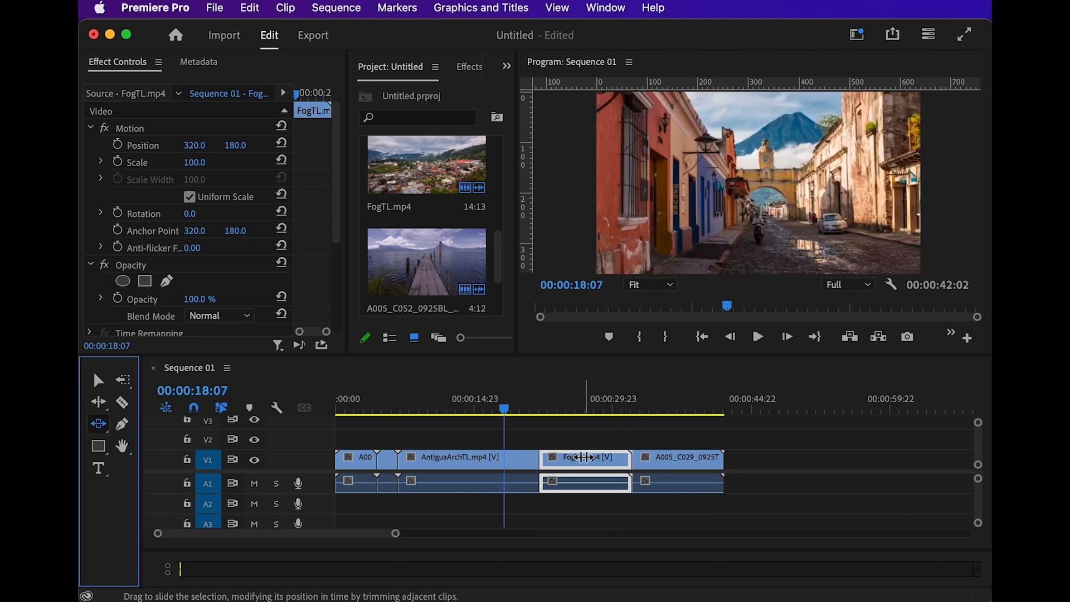
# Try sliding FogTL.mp4 earlier between its neighbouring clips with the Slide tool, and return to the Selection tool.
pyautogui.moveTo(585, 458); pyautogui.dragTo(561, 464)
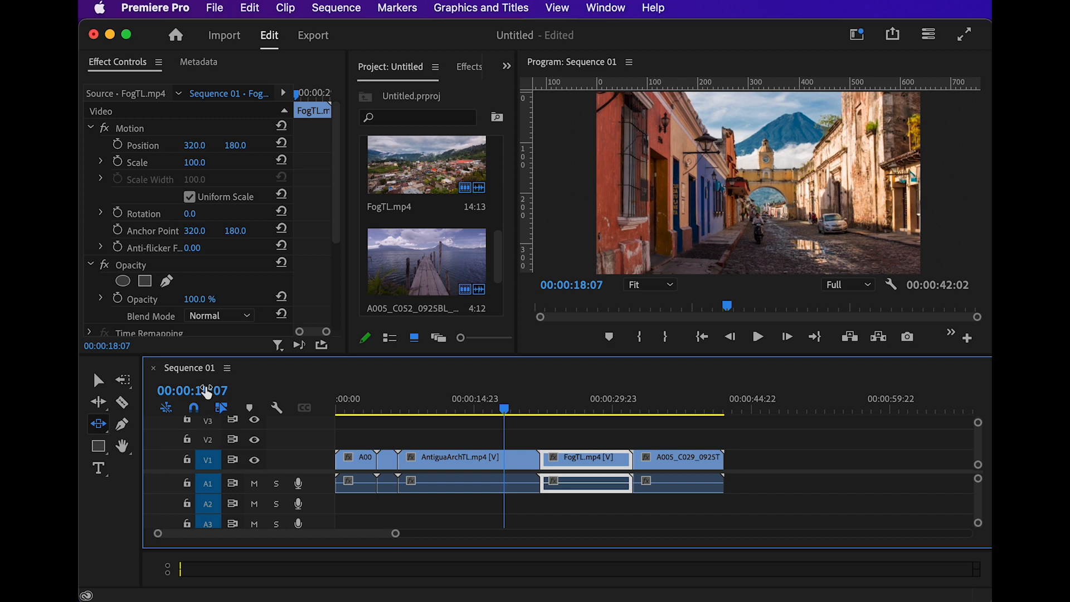
pyautogui.click(103, 379)
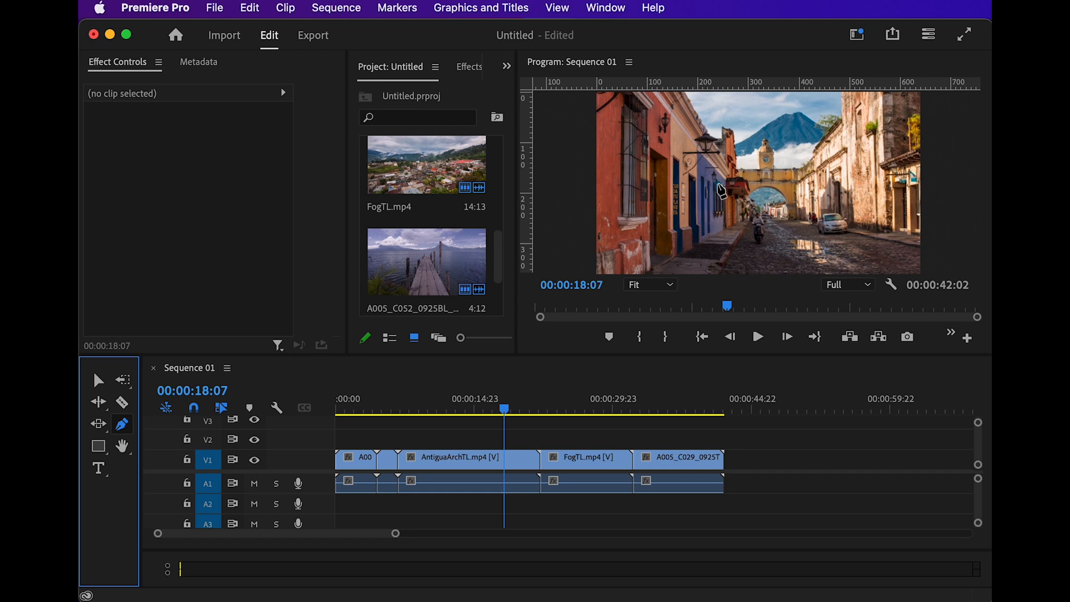
# Draw a closed six-point shape over the street scene with the Pen tool and expand the shape's properties.
pyautogui.click(653, 175)
pyautogui.click(685, 219)
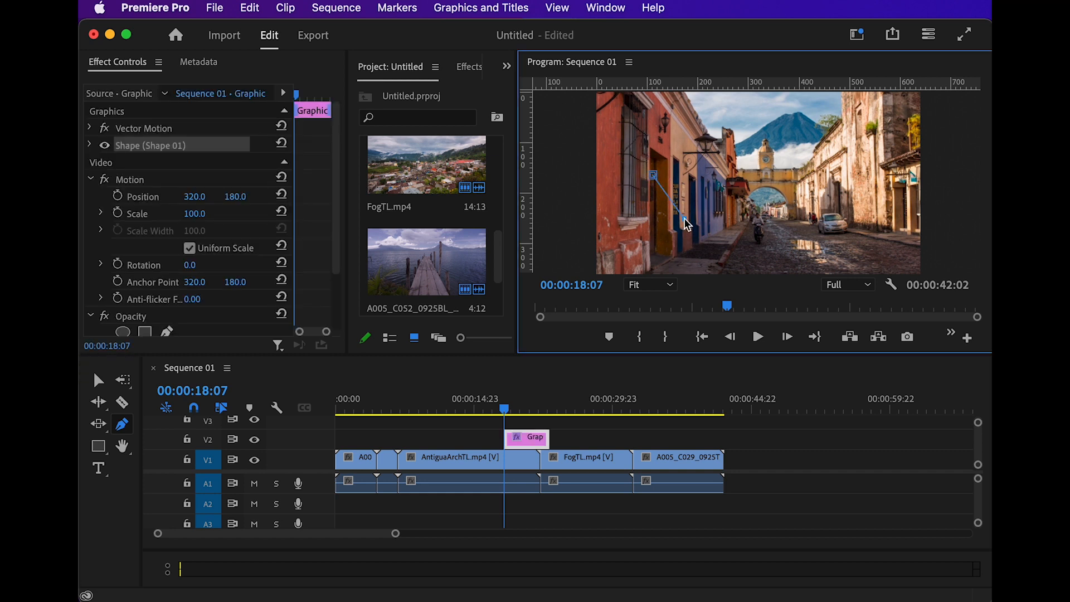
pyautogui.click(738, 215)
pyautogui.click(777, 184)
pyautogui.click(743, 159)
pyautogui.click(719, 190)
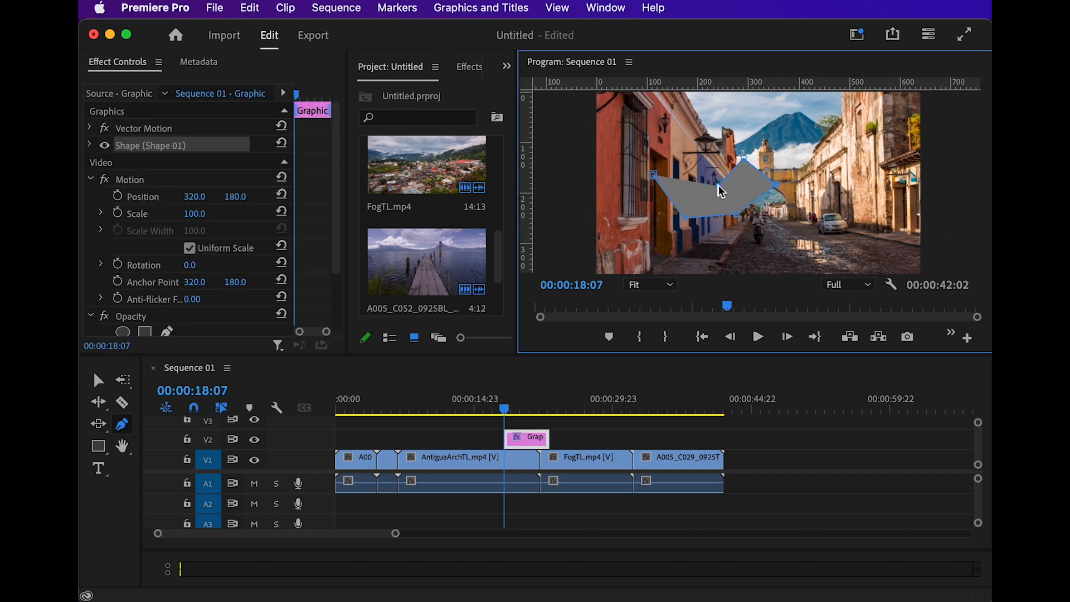
pyautogui.click(653, 175)
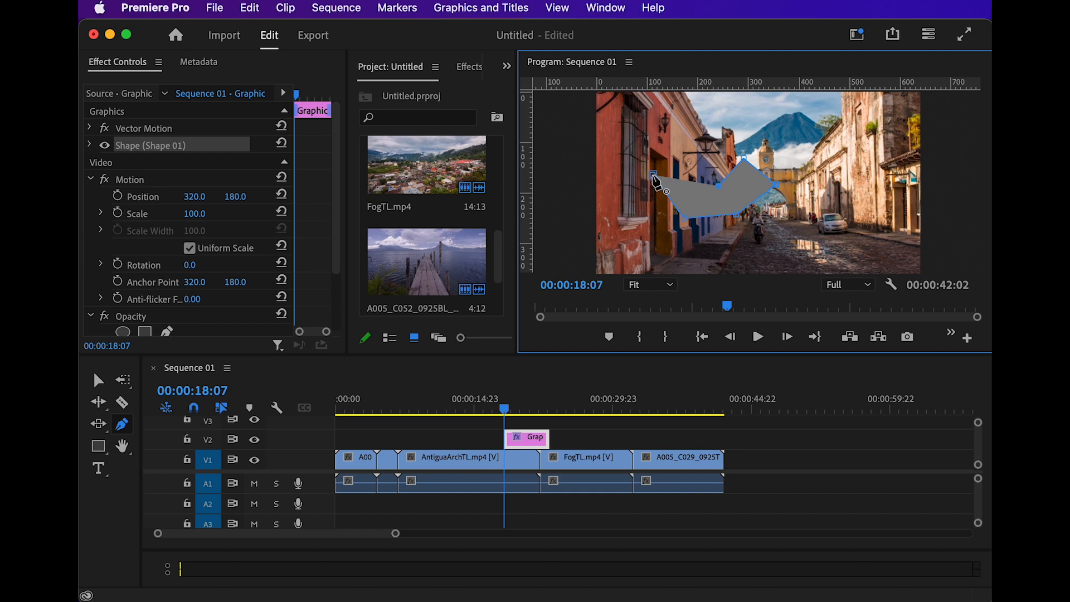
pyautogui.click(91, 145)
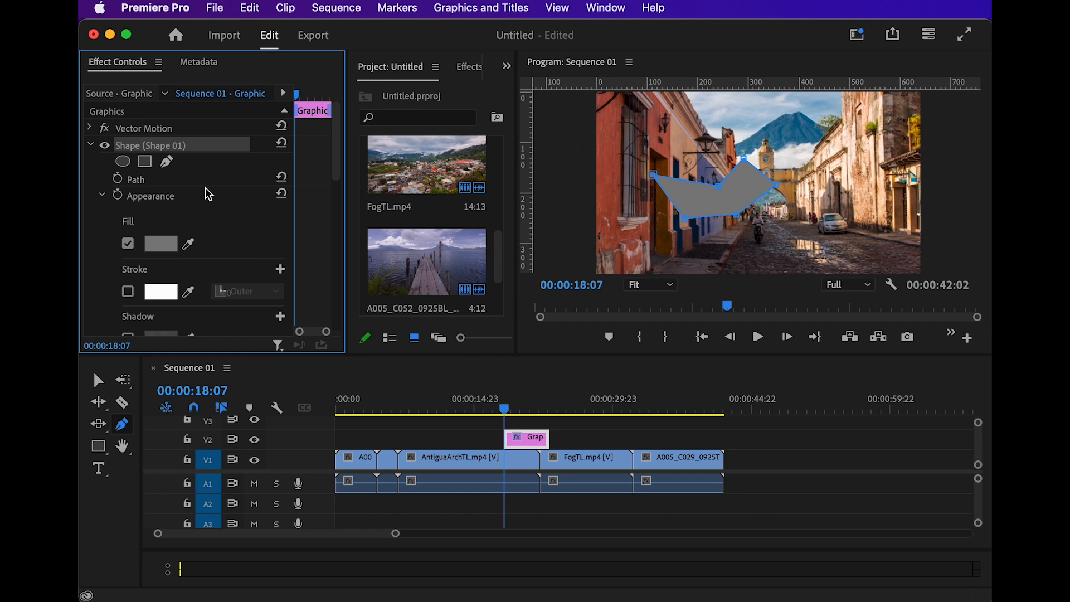
# Review the drawn shape's fill, stroke, shadow and transform settings, and delete the shape graphic from the timeline.
pyautogui.scroll(-1, 207, 202)
pyautogui.scroll(-1, 171, 212)
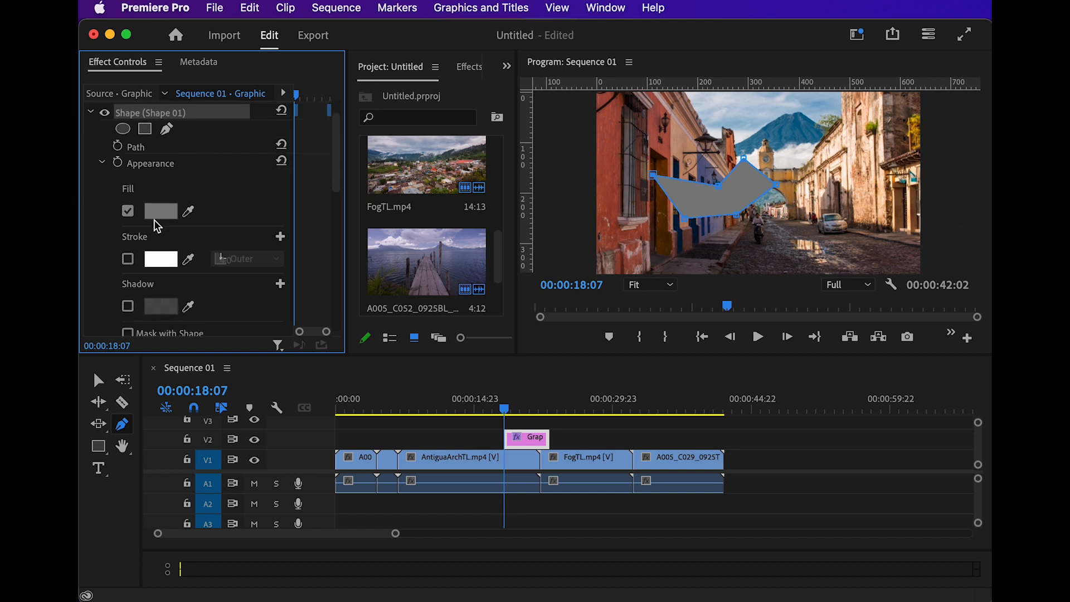
pyautogui.scroll(-10, 167, 223)
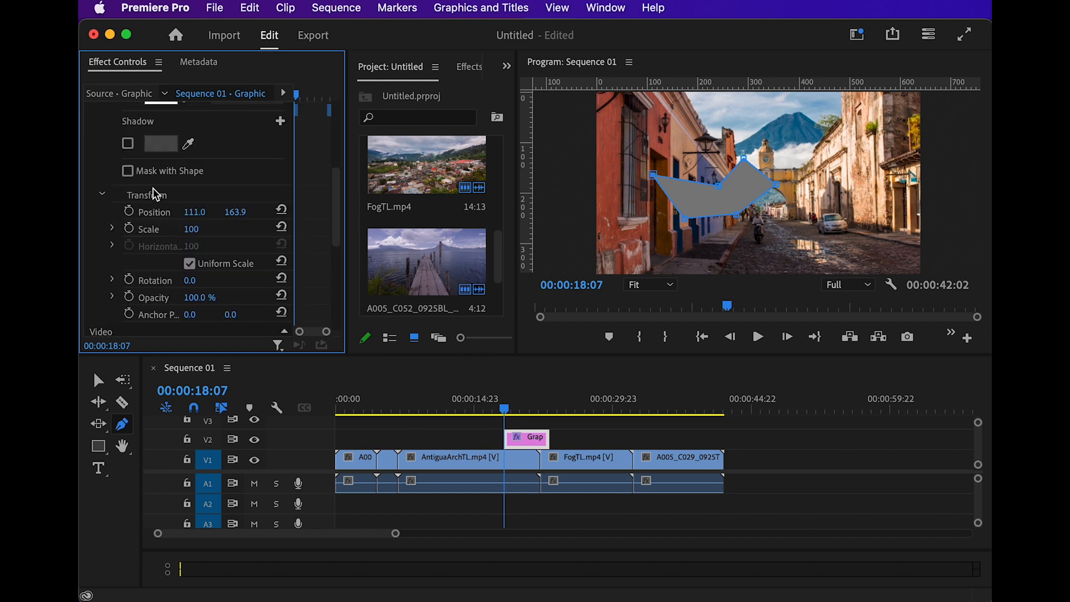
pyautogui.scroll(4, 158, 207)
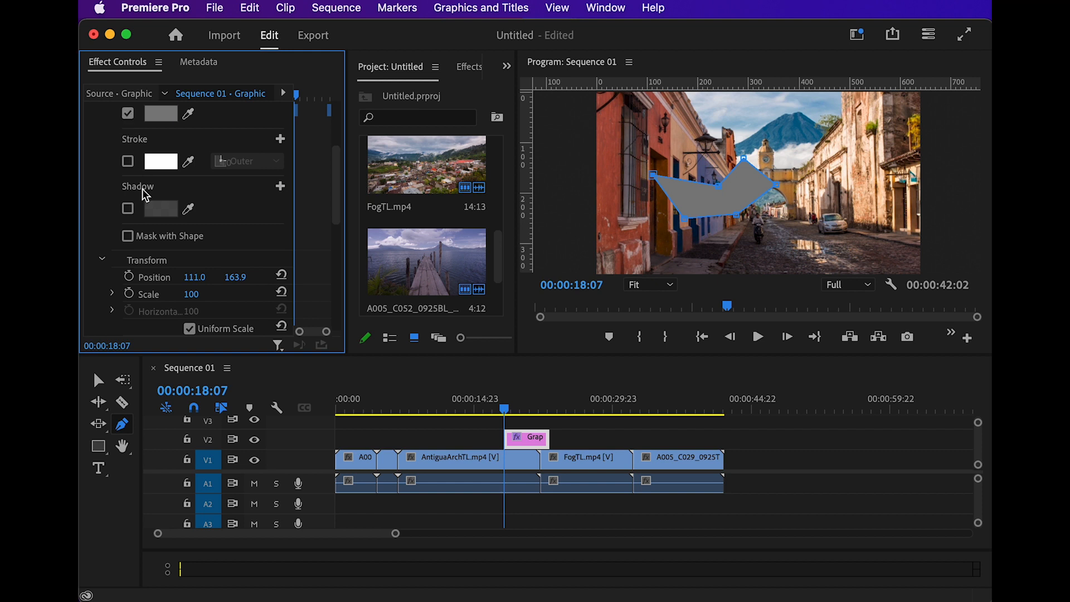
pyautogui.scroll(-4, 167, 229)
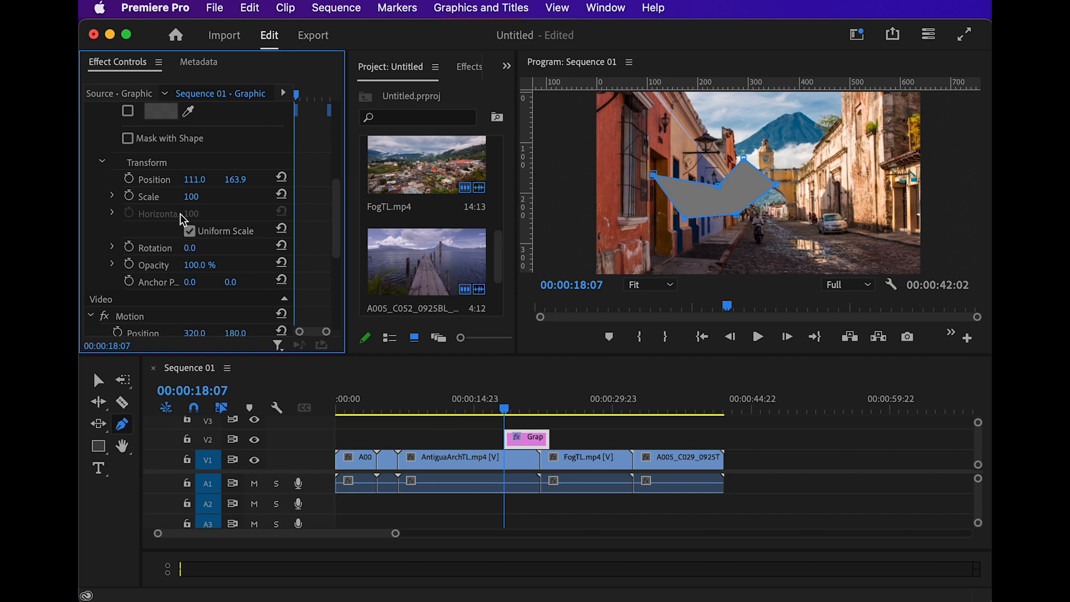
pyautogui.press('Delete')
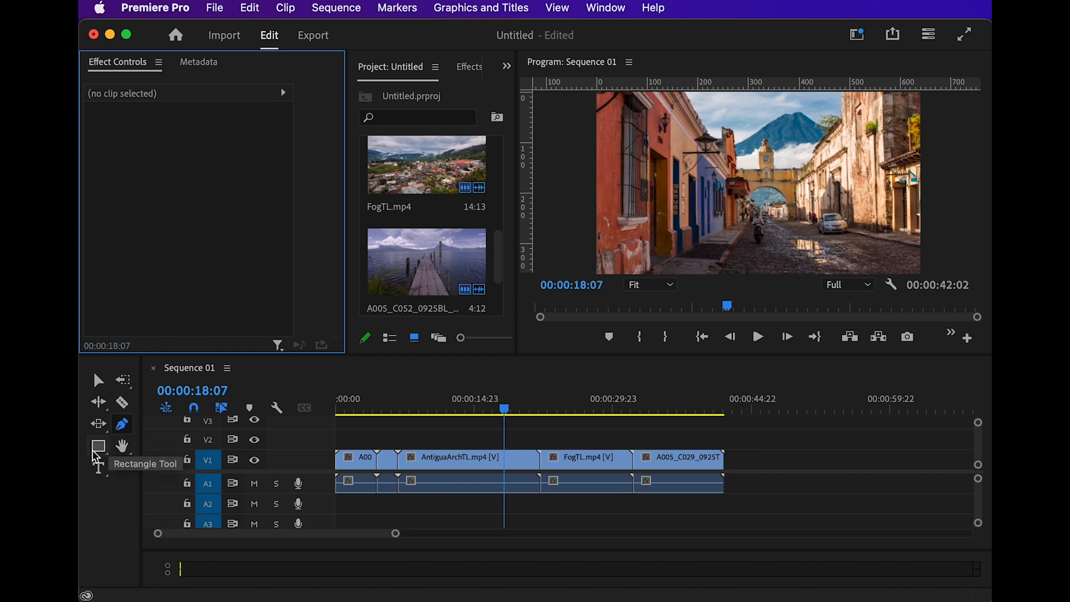
# Draw a rectangle, a circle, an ellipse and a triangle over the street scene with the Rectangle, Ellipse and Polygon tools.
pyautogui.moveTo(99, 452); pyautogui.dragTo(143, 449)
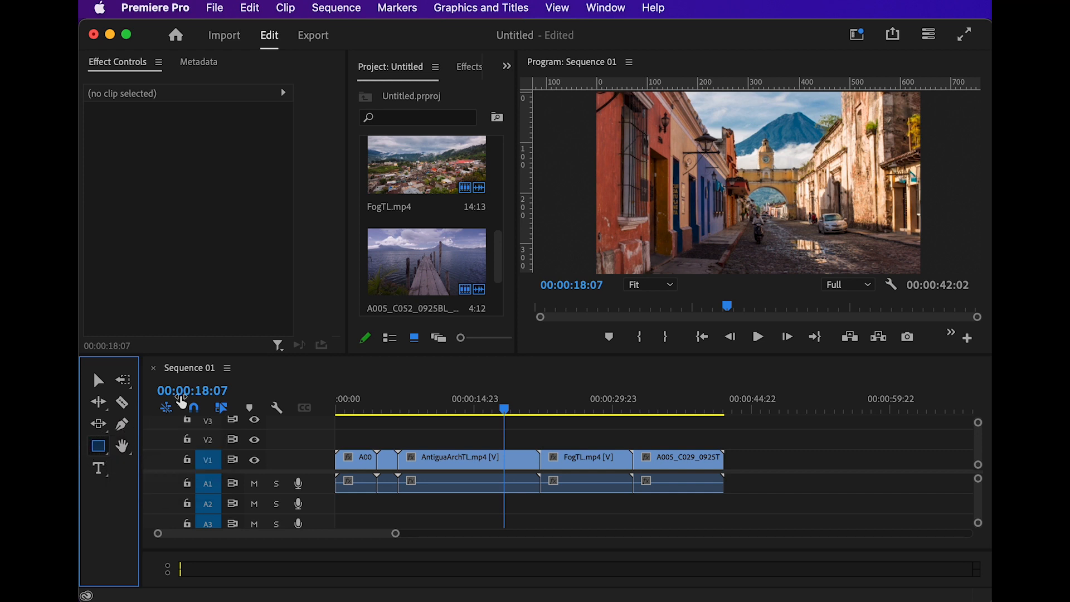
pyautogui.moveTo(617, 220); pyautogui.dragTo(739, 249)
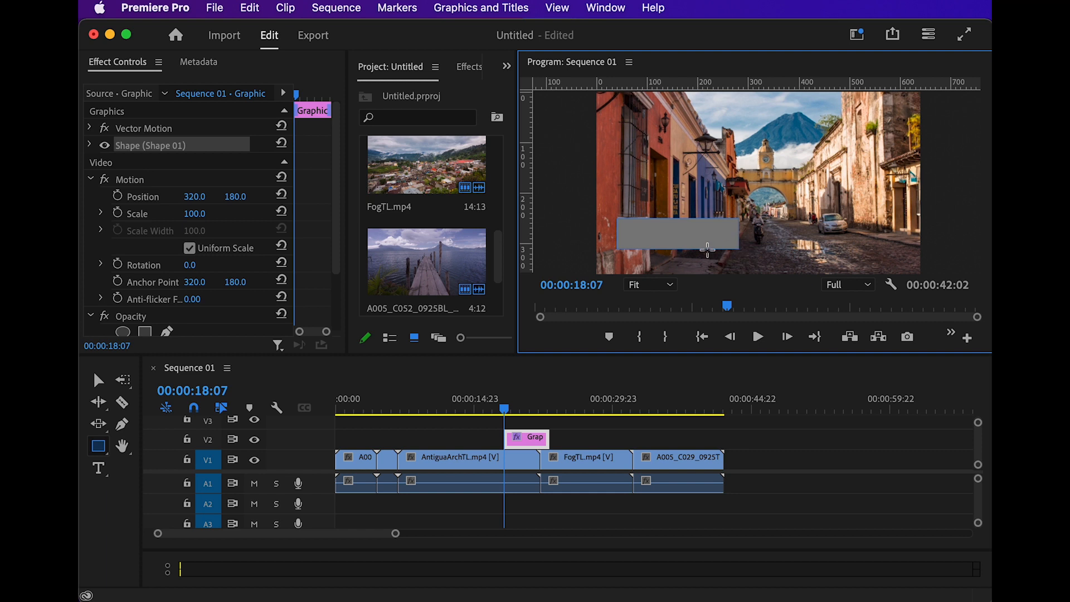
pyautogui.moveTo(96, 449); pyautogui.dragTo(136, 467)
pyautogui.moveTo(649, 142); pyautogui.dragTo(707, 197)
pyautogui.moveTo(744, 156); pyautogui.dragTo(810, 196)
pyautogui.keyDown('alt'); pyautogui.click(98, 446); pyautogui.keyUp('alt')
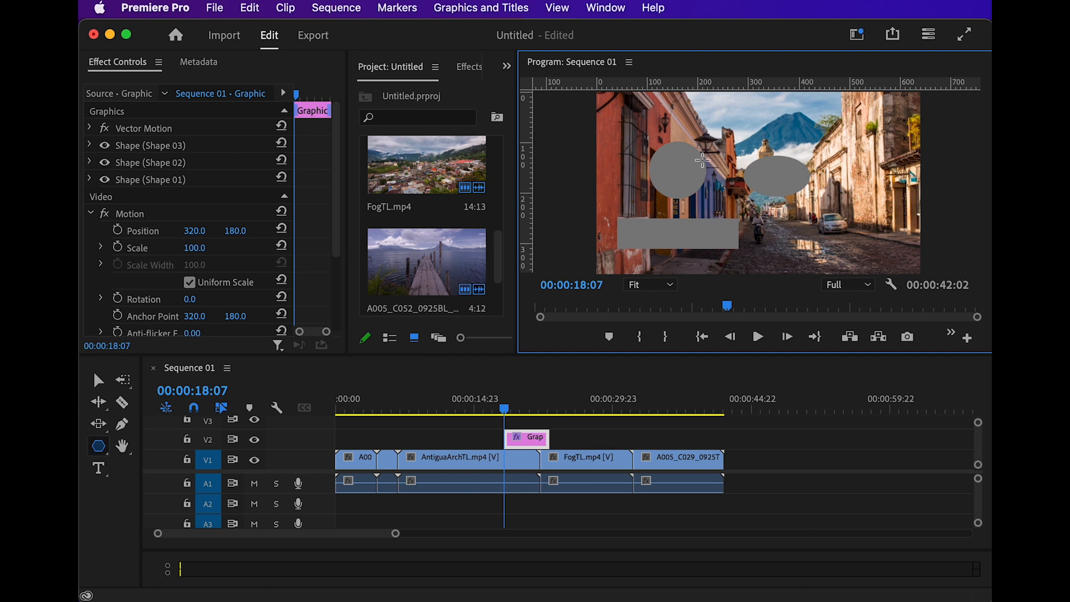
pyautogui.moveTo(820, 169); pyautogui.dragTo(872, 232)
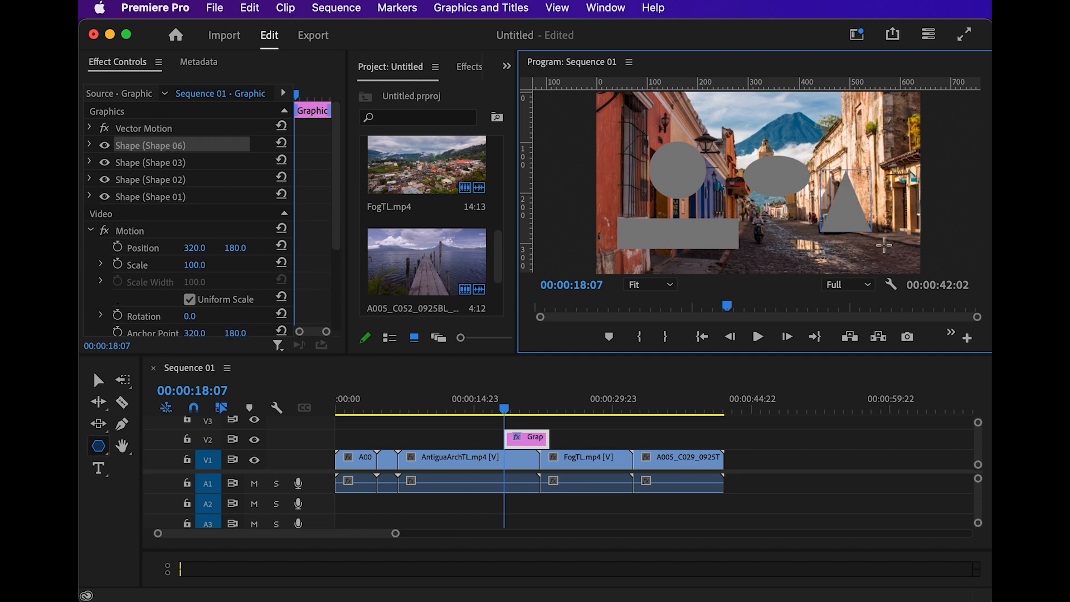
# Pan along the Sequence 01 timeline with the Hand tool.
pyautogui.click(122, 446)
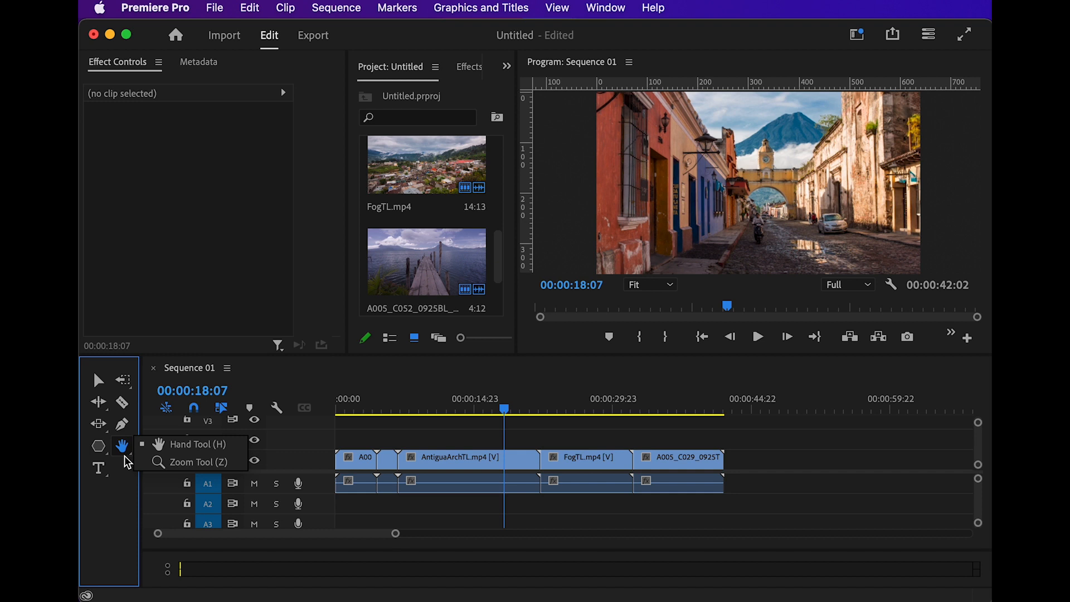
pyautogui.click(169, 446)
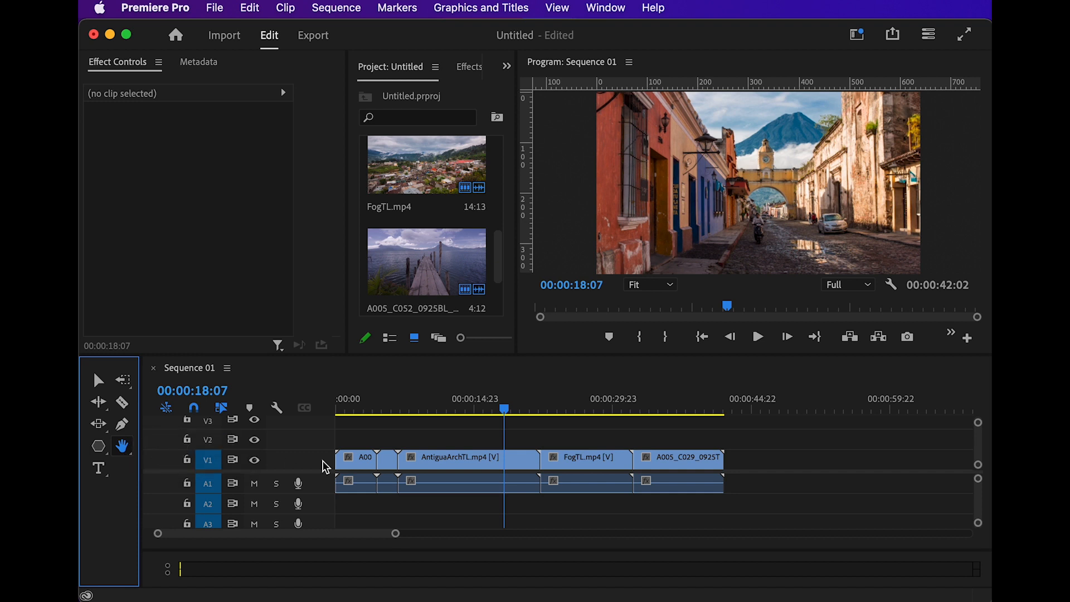
pyautogui.moveTo(681, 456); pyautogui.dragTo(750, 454)
# Zoom in on AntiguaArchTL.mp4 with the Zoom tool, and zoom the timeline back out to show all of Sequence 01.
pyautogui.click(122, 446)
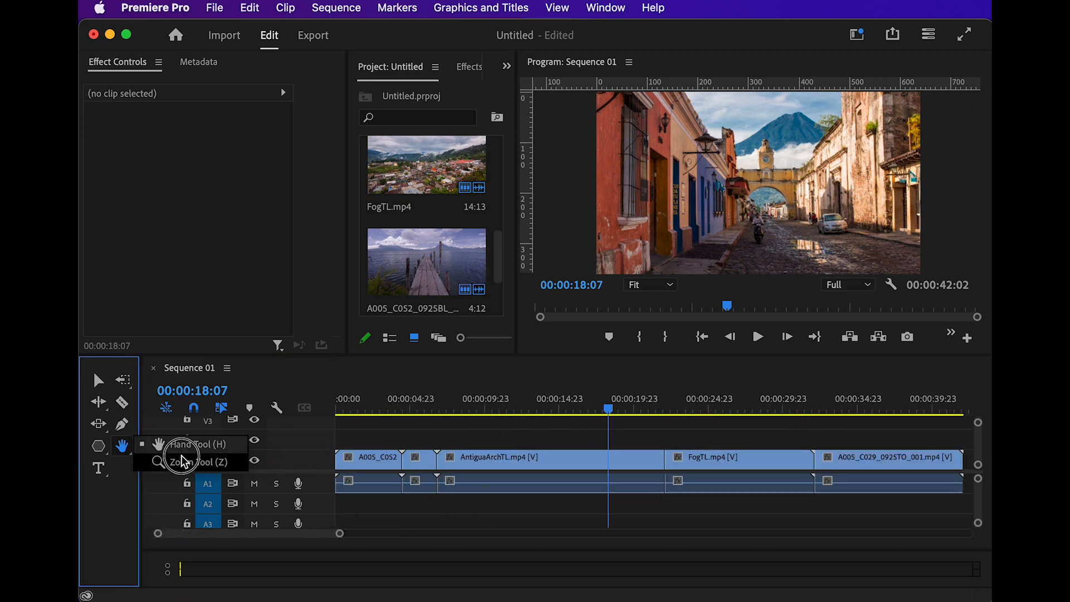
pyautogui.click(182, 462)
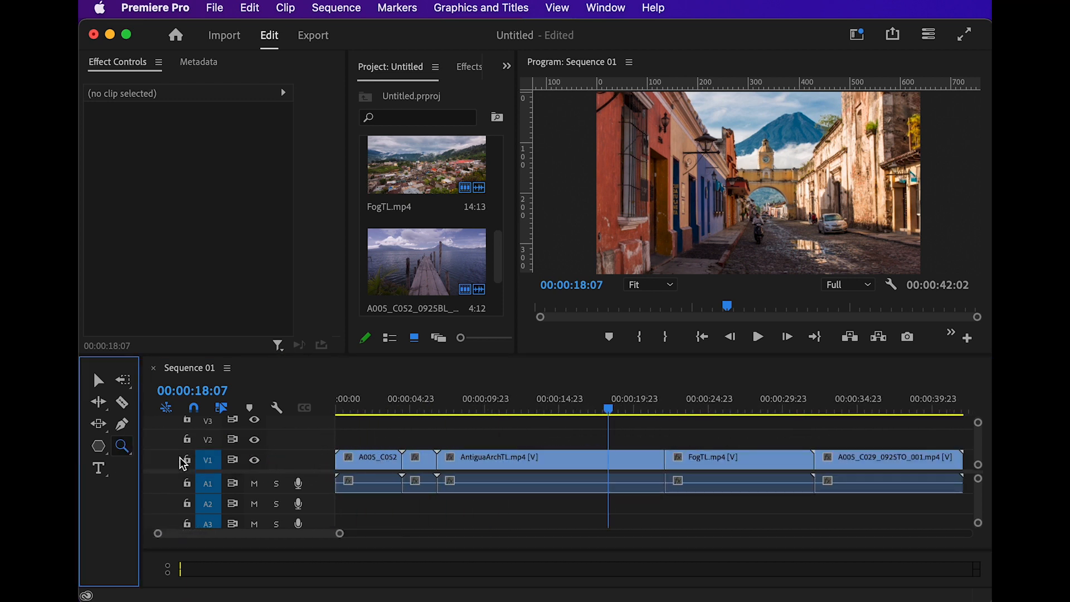
pyautogui.click(612, 464)
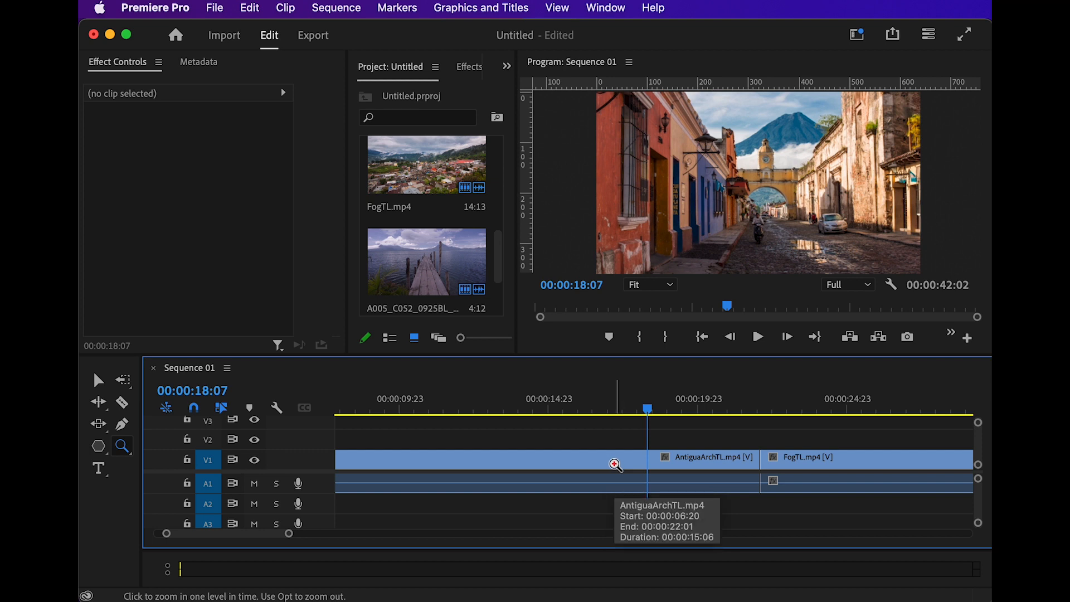
pyautogui.moveTo(288, 534); pyautogui.dragTo(264, 535)
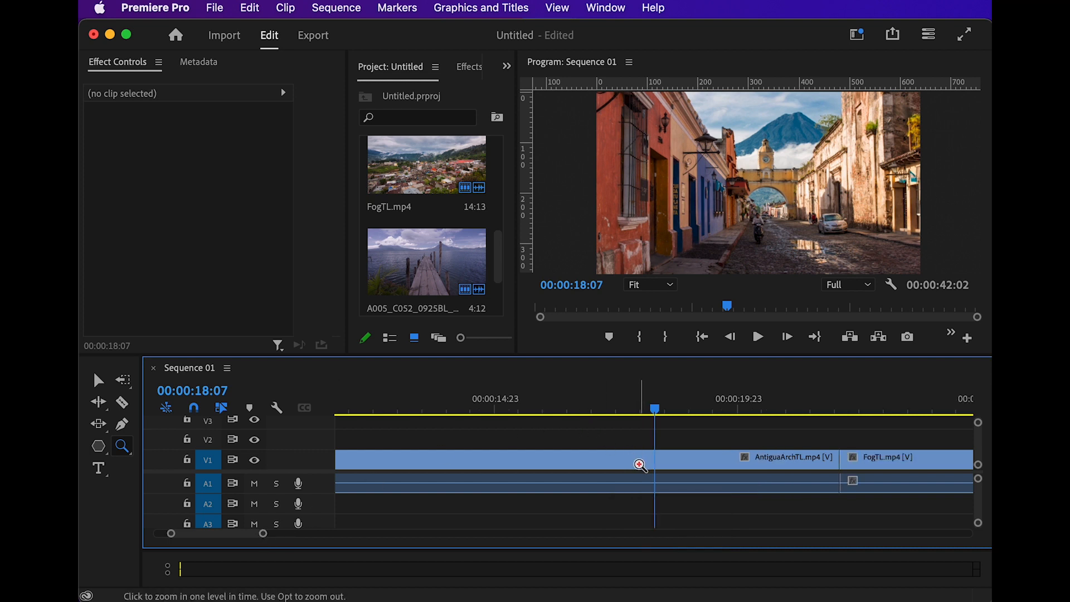
pyautogui.moveTo(263, 535); pyautogui.dragTo(365, 534)
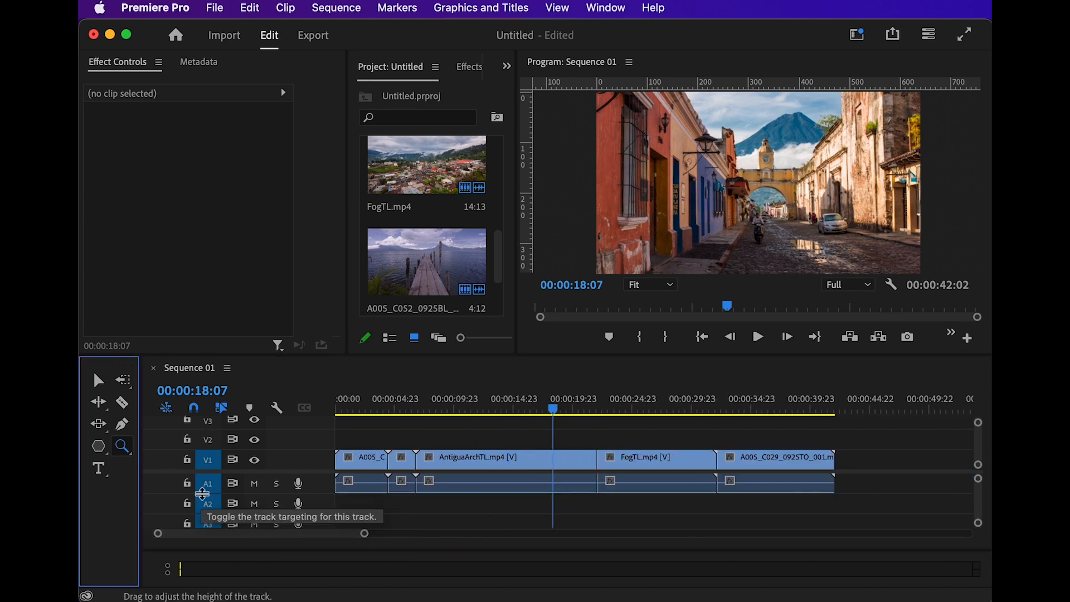
# Draw a text box across the middle of the street scene and stretch its V2 graphic clip to about six seconds, ending with AntiguaArchTL.mp4.
pyautogui.click(103, 470)
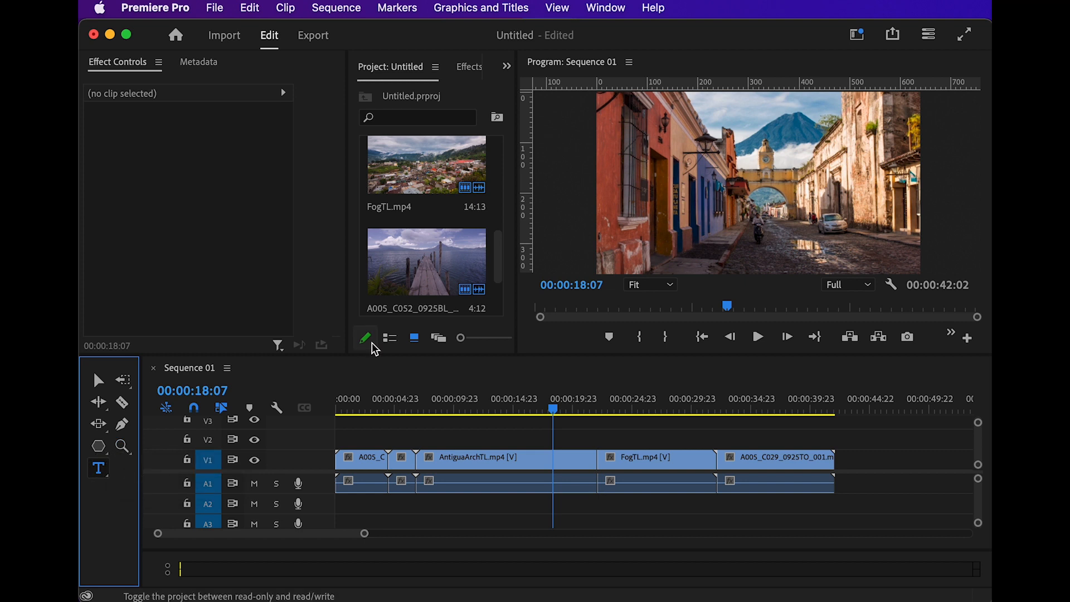
pyautogui.click(634, 182)
pyautogui.moveTo(634, 182); pyautogui.dragTo(769, 216)
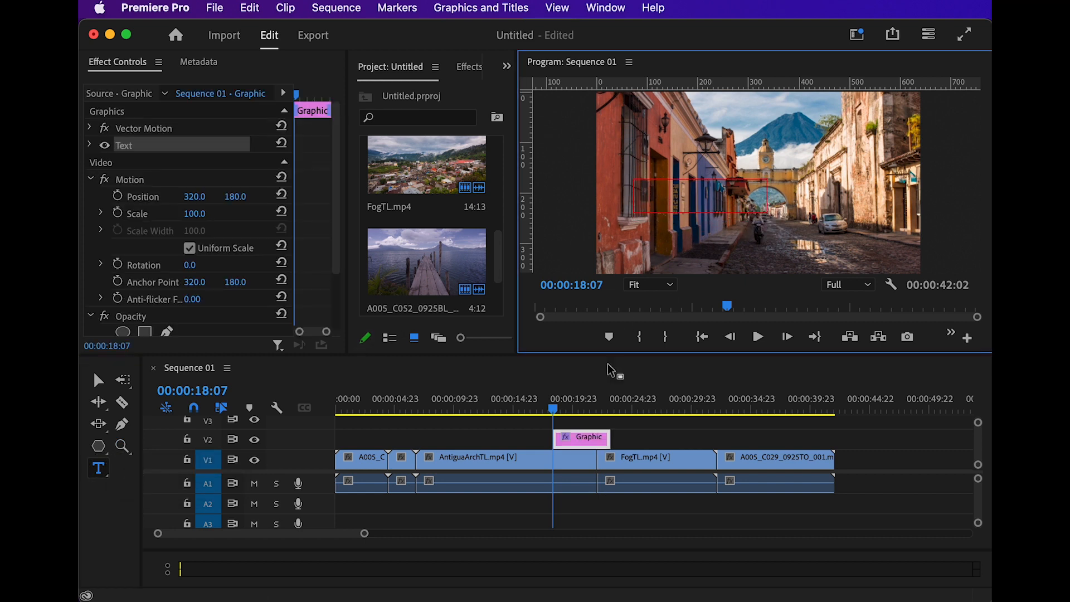
pyautogui.moveTo(608, 439); pyautogui.dragTo(553, 414)
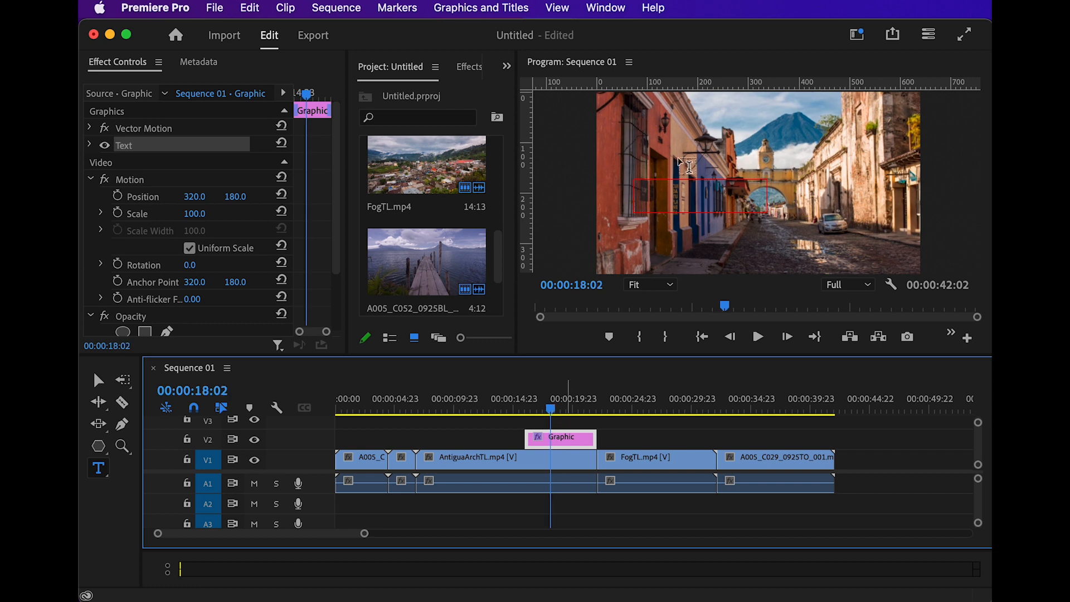
# Move the text box to the lower-left corner of the frame and review its font, alignment and appearance properties.
pyautogui.press('v')
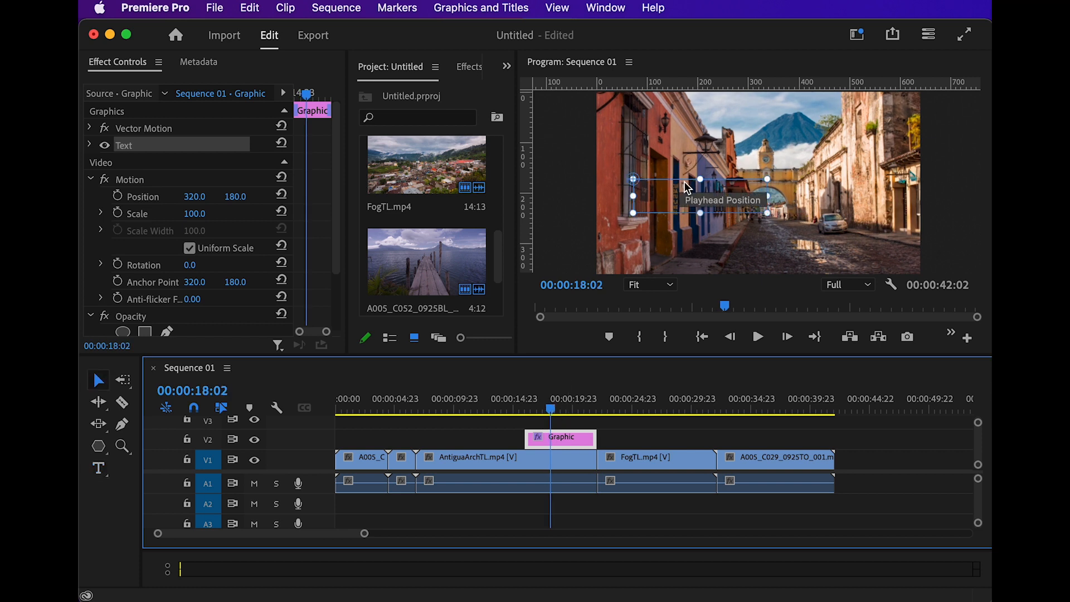
pyautogui.moveTo(683, 186); pyautogui.dragTo(658, 242)
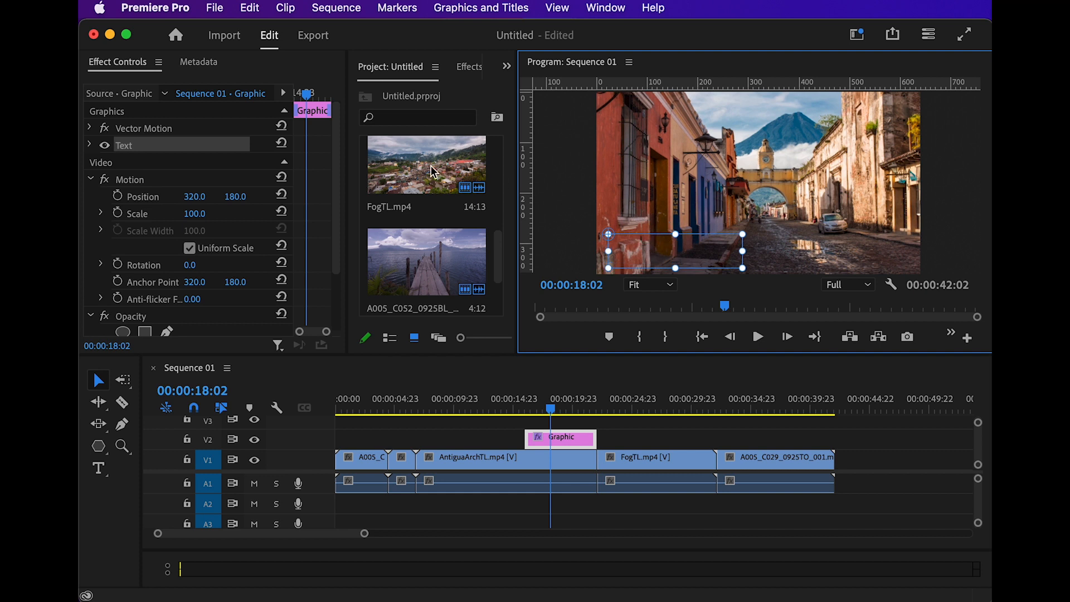
pyautogui.click(90, 145)
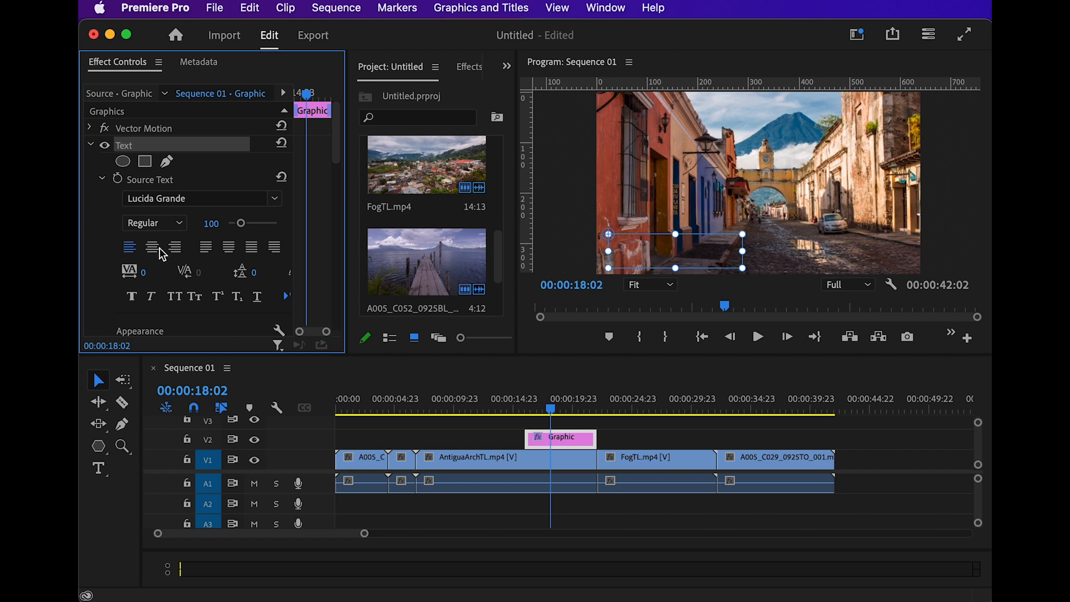
pyautogui.scroll(-3, 228, 219)
pyautogui.scroll(-3, 189, 222)
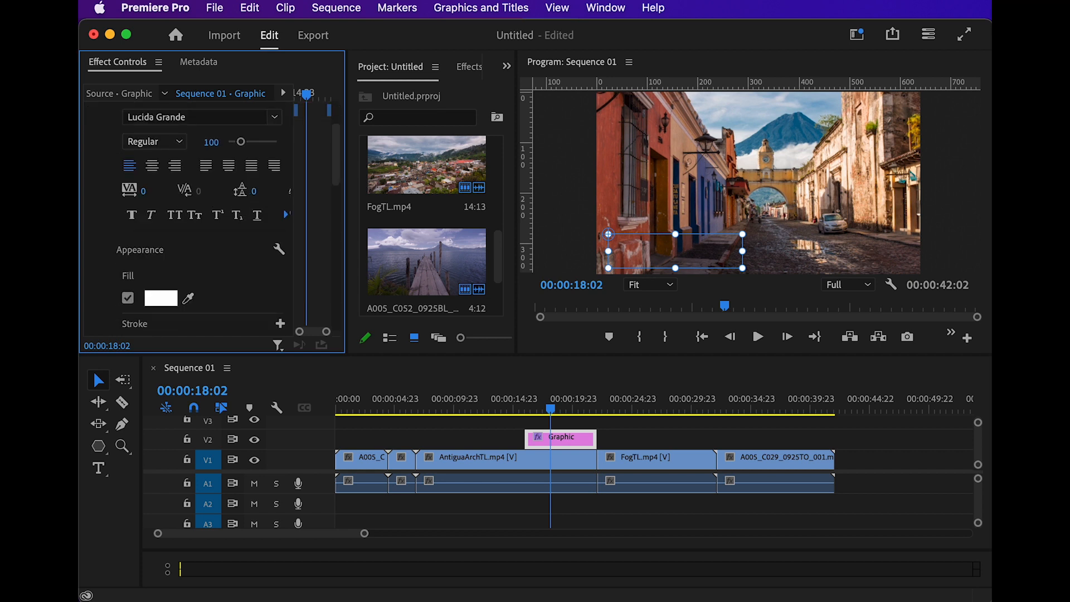
pyautogui.scroll(3, 189, 222)
# Draw a tall text box beside the arch with the Vertical Type tool and enter "Sd".
pyautogui.moveTo(98, 468); pyautogui.dragTo(156, 487)
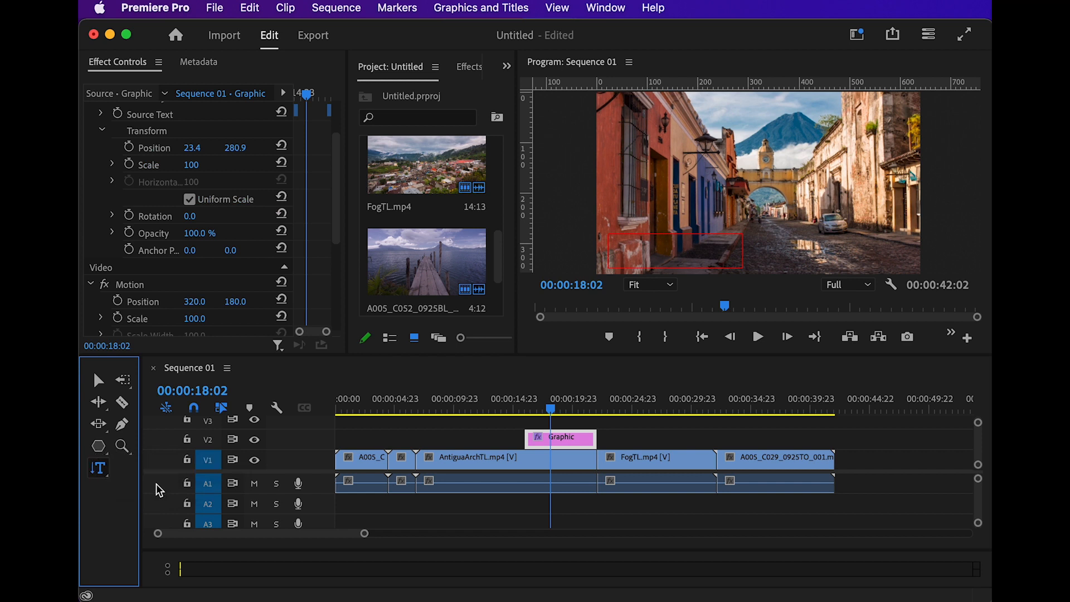
pyautogui.moveTo(774, 116); pyautogui.dragTo(830, 227)
pyautogui.write('Sd')
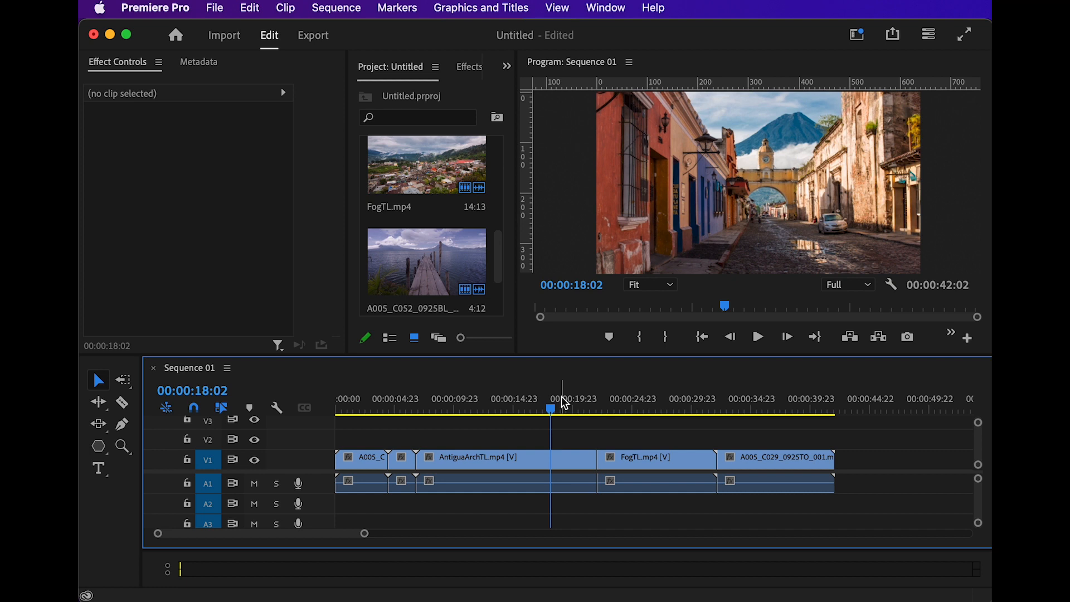
# Try adjusting the position and rotation of AntiguaArchTL.mp4, undoing the position change.
pyautogui.click(541, 455)
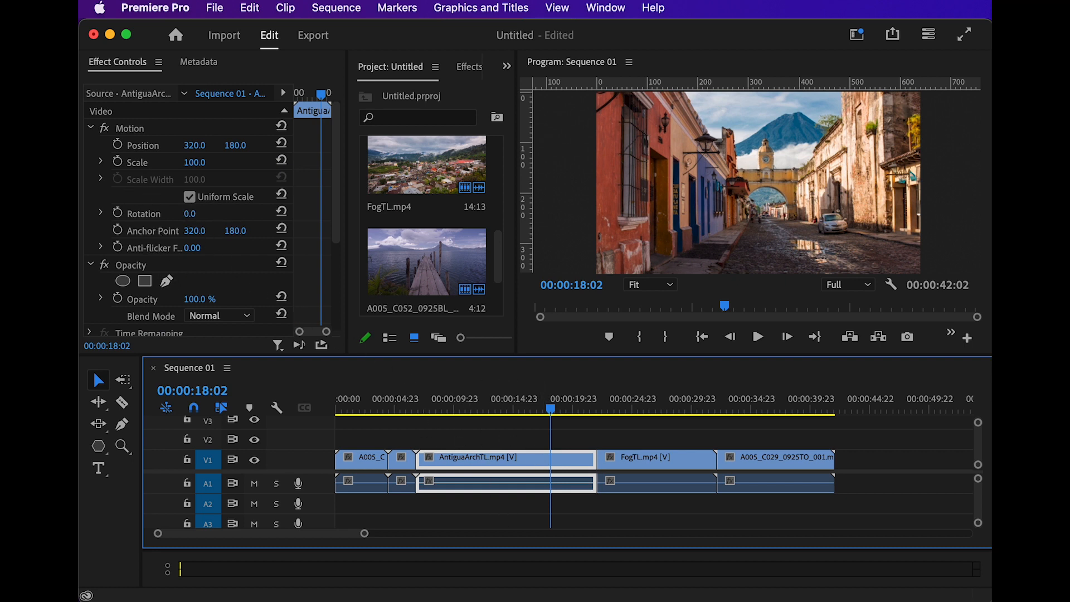
pyautogui.moveTo(195, 146); pyautogui.dragTo(219, 162)
pyautogui.press('super+z')
pyautogui.moveTo(189, 213)
pyautogui.mouseDown()
pyautogui.moveTo(199, 213)
pyautogui.moveTo(189, 213)
pyautogui.mouseUp()
pyautogui.scroll(-5, 219, 218)
pyautogui.moveTo(199, 155)
pyautogui.mouseDown()
pyautogui.moveTo(140, 156)
pyautogui.moveTo(202, 156)
pyautogui.mouseUp()
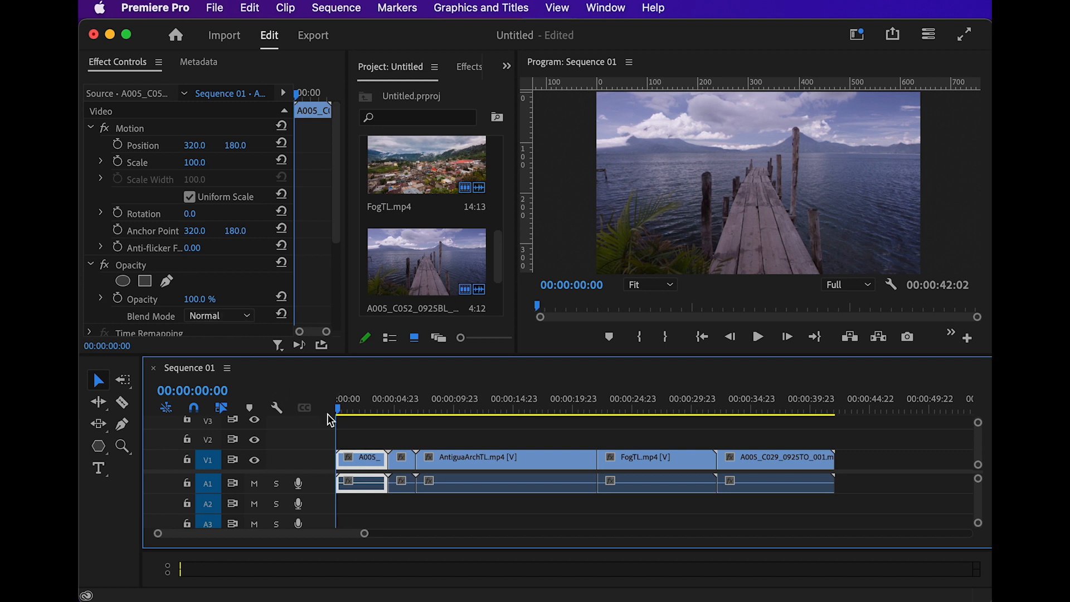
# Set the first clip's opacity to 0% at 00:00:00:00 and turn on opacity keyframing there.
pyautogui.click(195, 299)
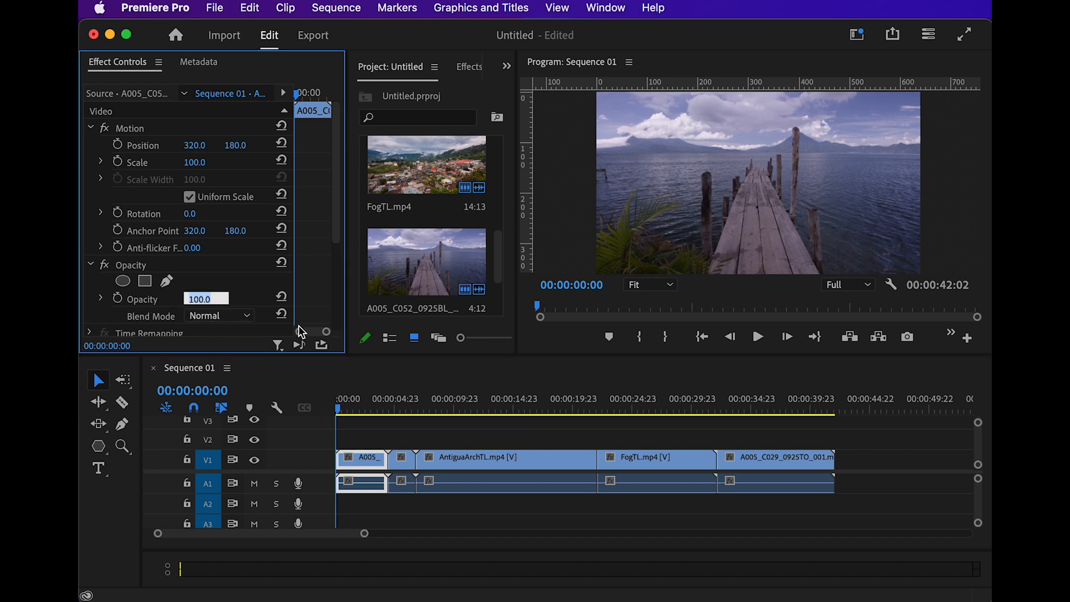
pyautogui.write('0')
pyautogui.press('Return')
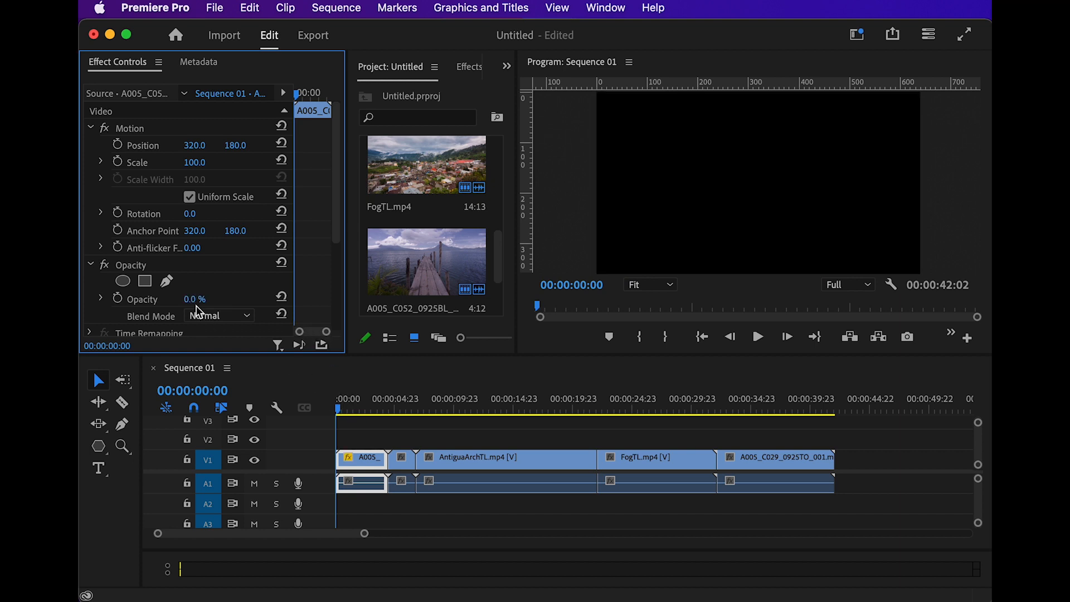
pyautogui.click(118, 300)
# Keyframe the first clip's opacity to 100% at 00:00:02:00 and play the fade-in from the start of the sequence.
pyautogui.click(758, 337)
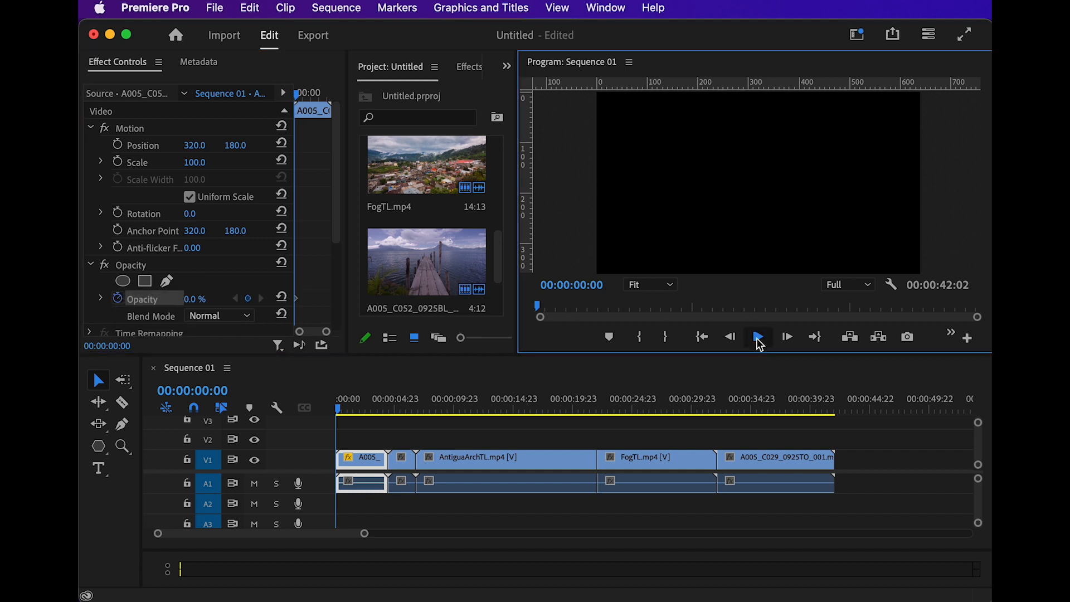
pyautogui.click(758, 337)
pyautogui.click(193, 300)
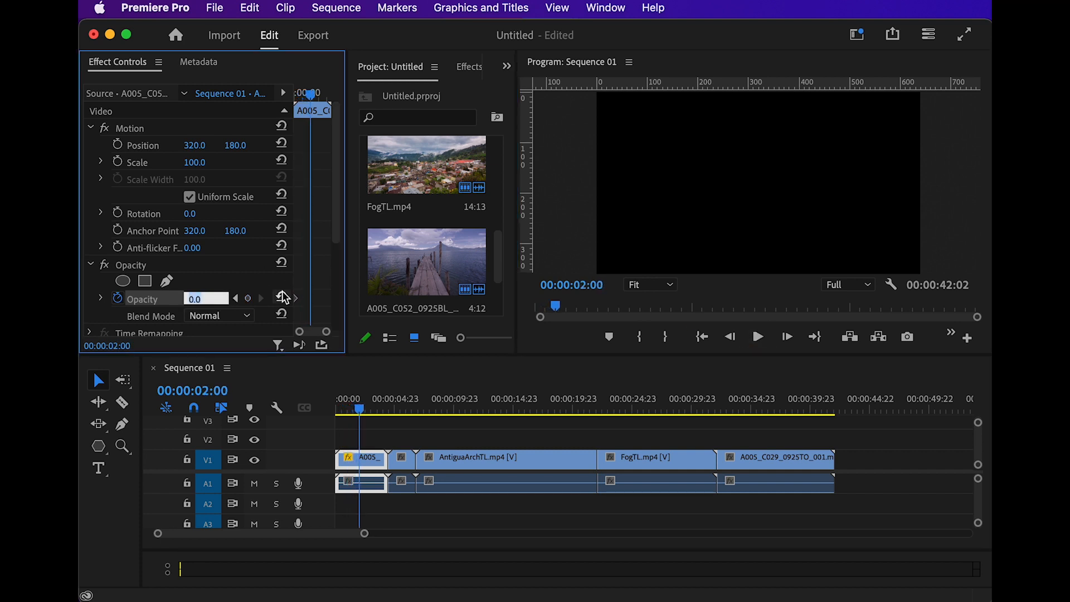
pyautogui.write('100')
pyautogui.press('Return')
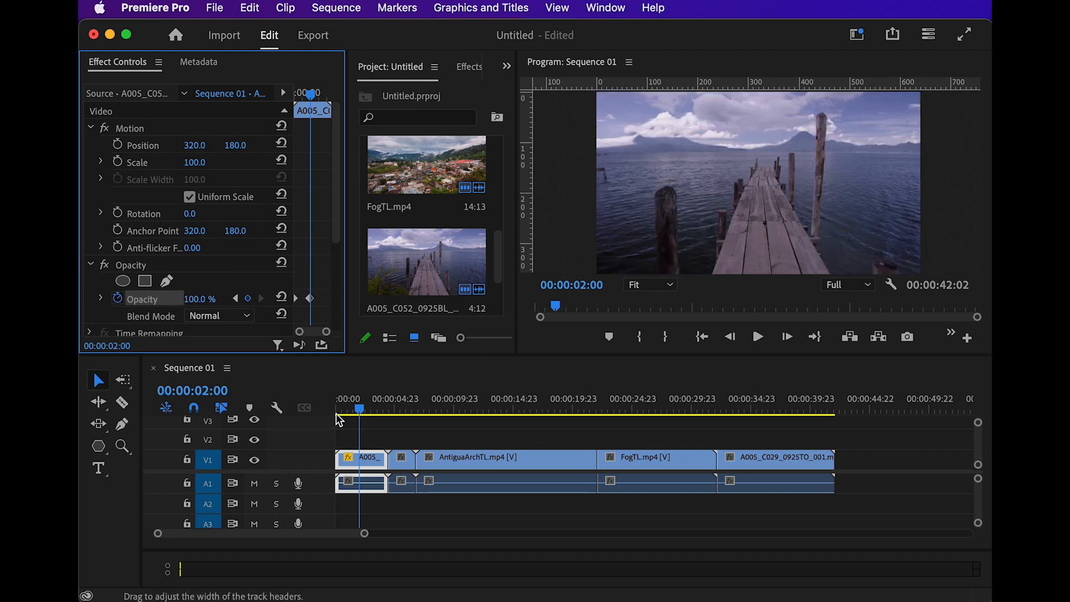
pyautogui.moveTo(360, 409); pyautogui.dragTo(337, 410)
pyautogui.press('space')
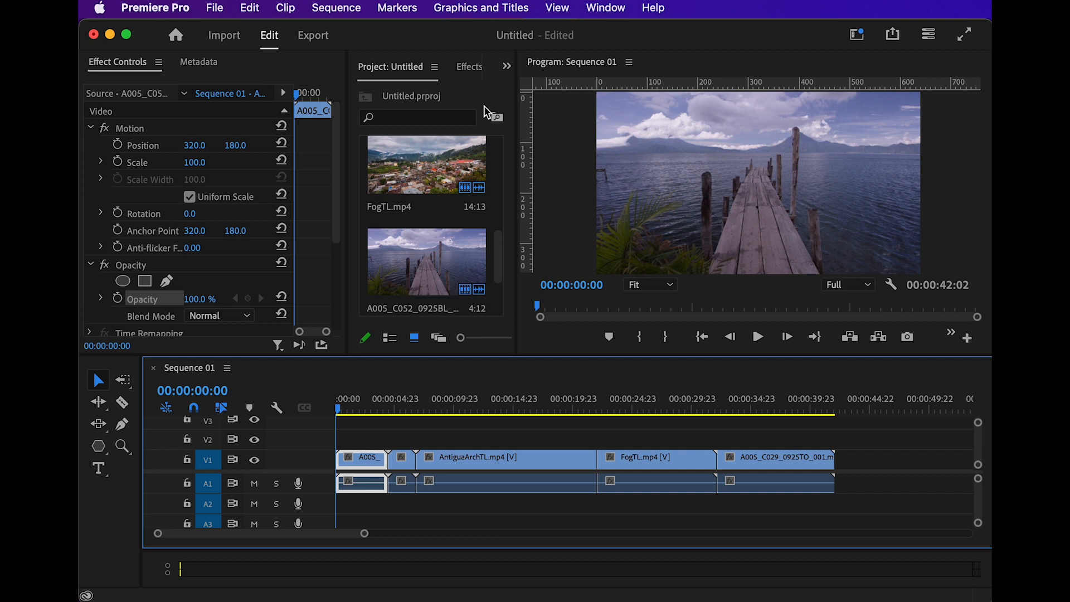
# Browse the effects library's audio effects, audio transitions and video effects categories.
pyautogui.click(468, 68)
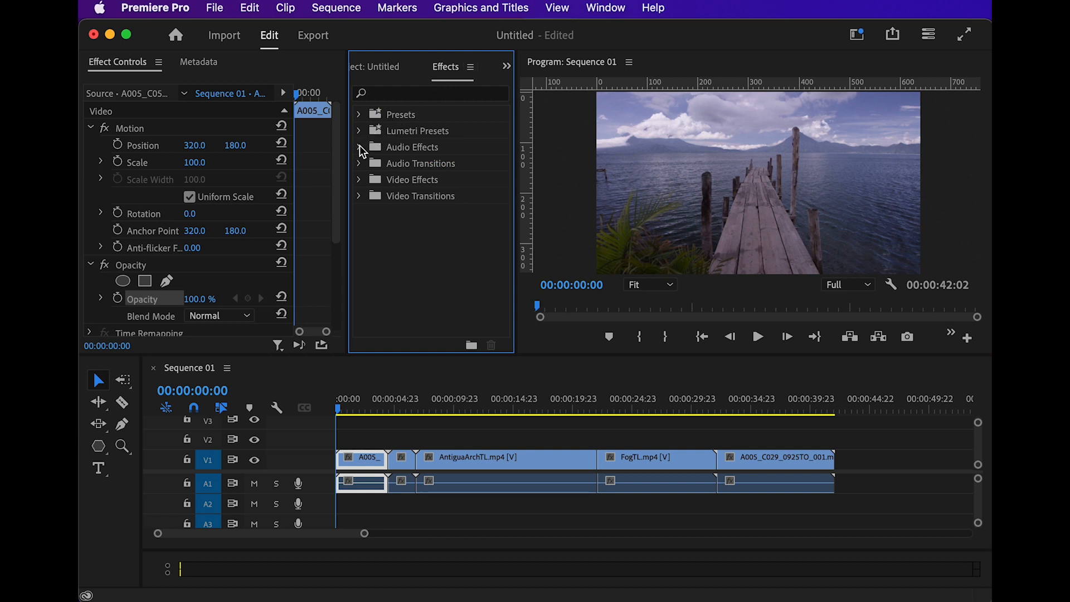
pyautogui.click(356, 149)
pyautogui.click(356, 148)
pyautogui.click(355, 164)
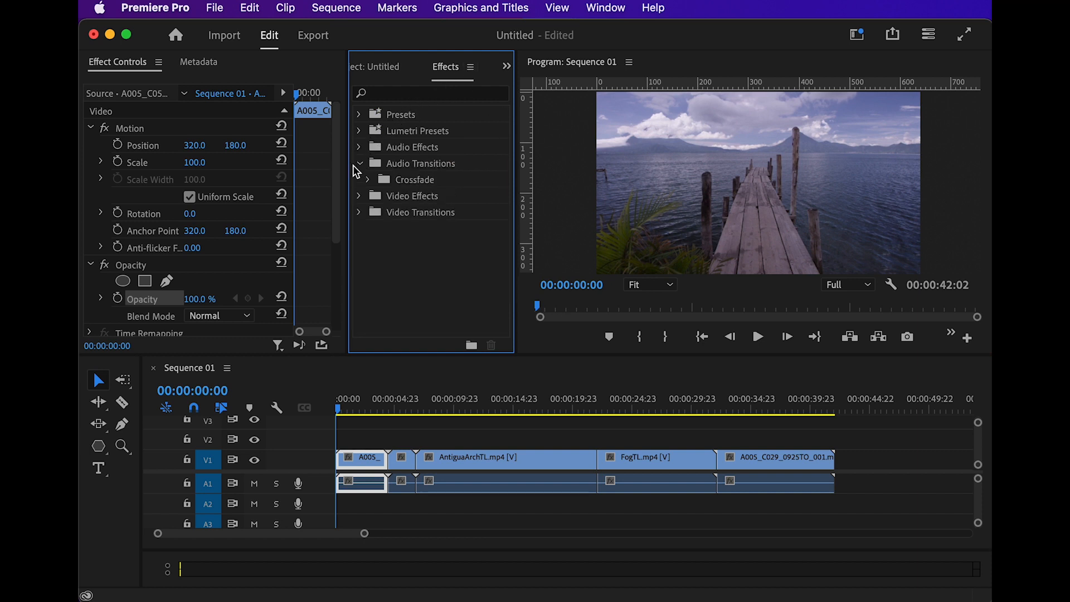
pyautogui.click(355, 163)
pyautogui.click(356, 179)
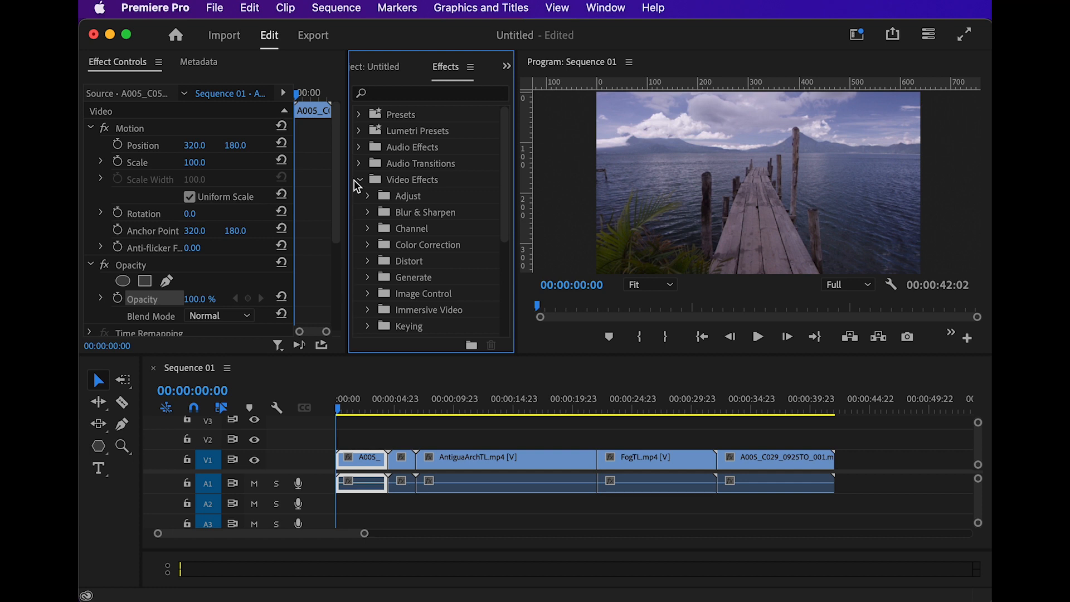
pyautogui.click(356, 180)
pyautogui.click(356, 196)
pyautogui.click(356, 196)
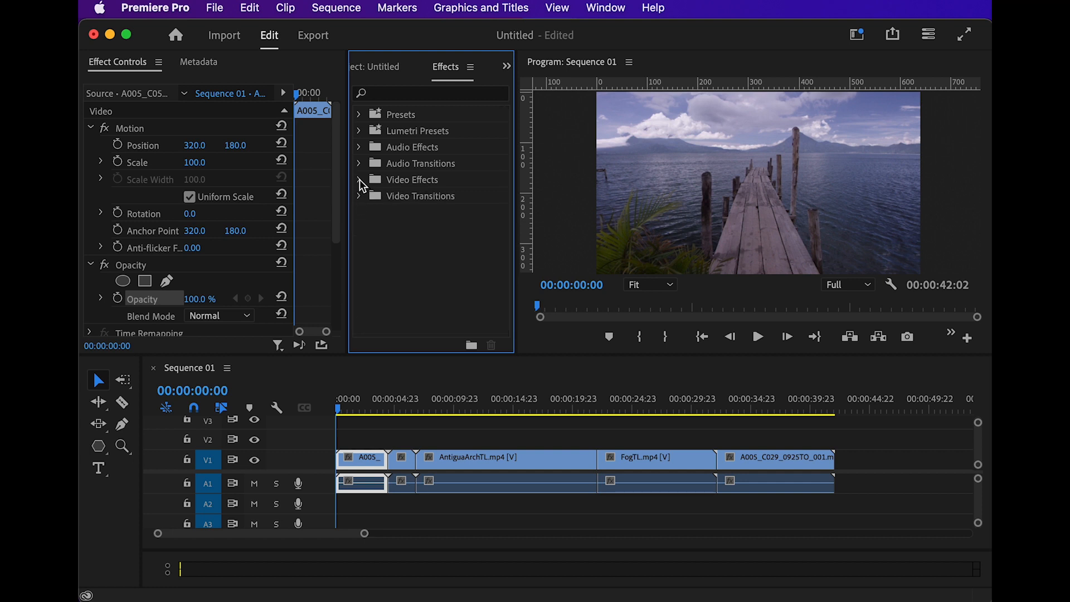
# Search the effects library for "blur" and apply Gaussian Blur to the first clip in the sequence.
pyautogui.click(390, 93)
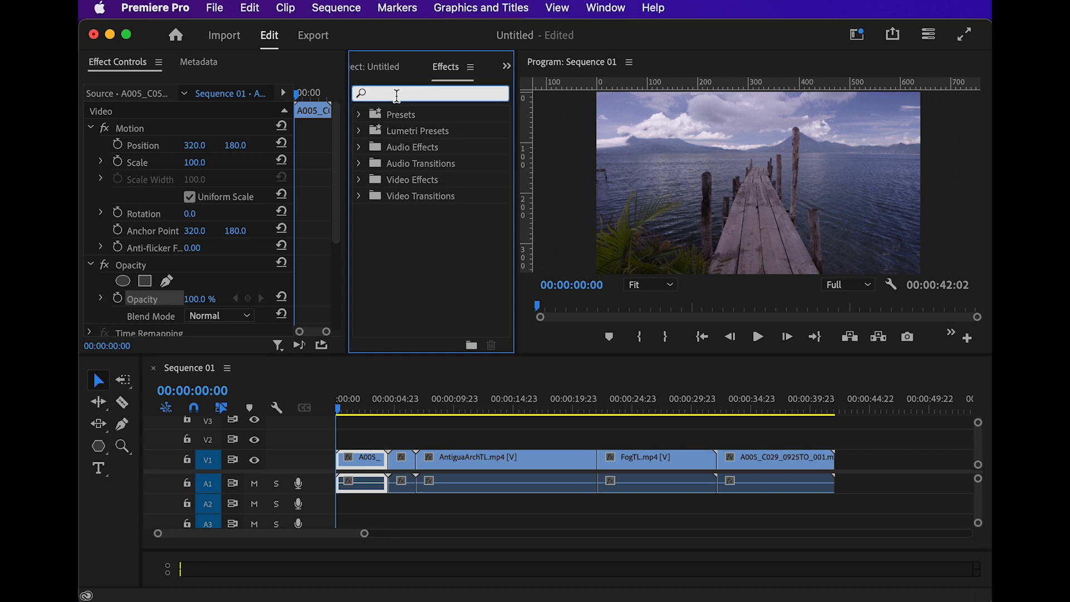
pyautogui.write('blur')
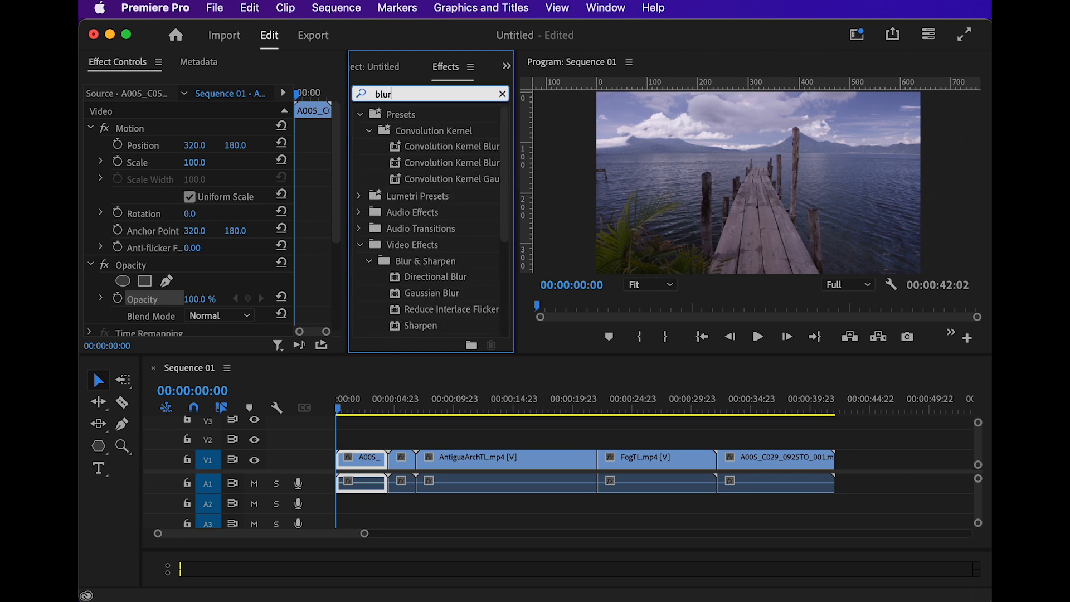
pyautogui.scroll(-2, 454, 170)
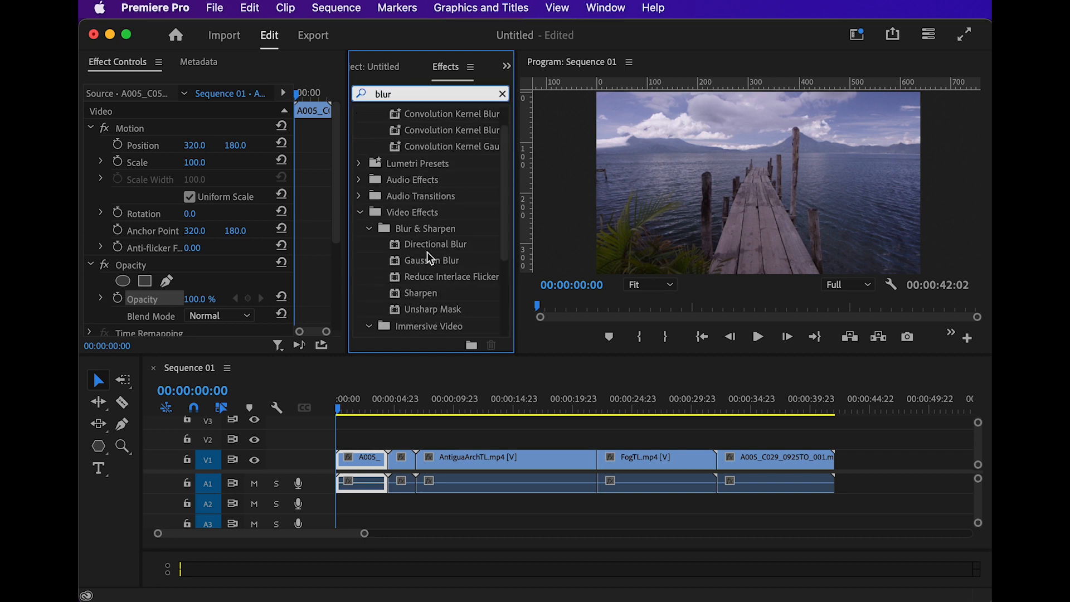
pyautogui.scroll(-1, 430, 268)
pyautogui.moveTo(420, 246); pyautogui.dragTo(365, 463)
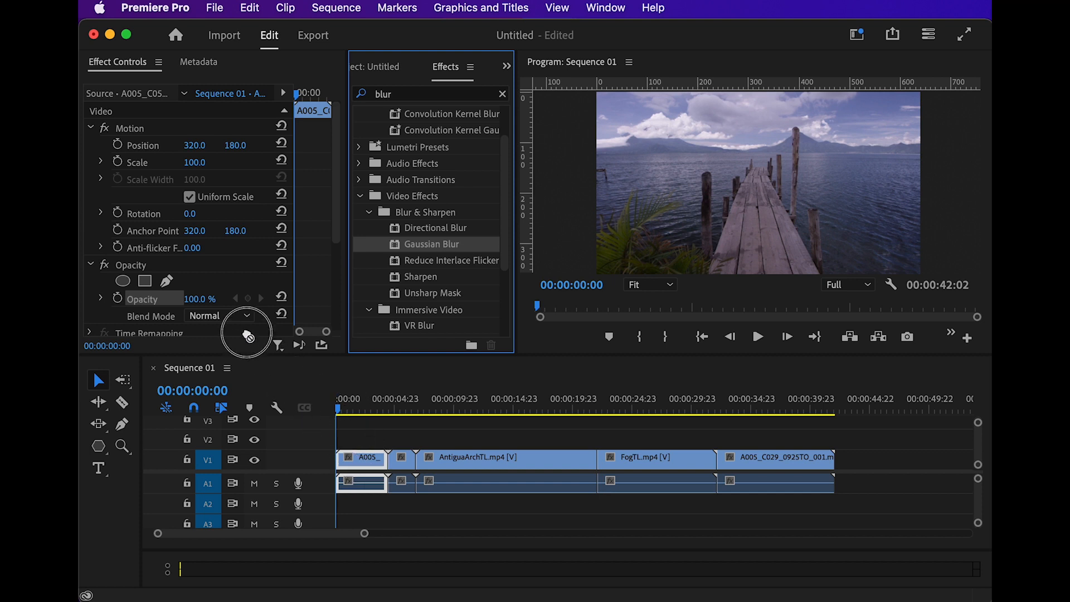
# Set the first clip's Gaussian Blur blurriness to 35 and switch the effect off.
pyautogui.scroll(-10, 196, 280)
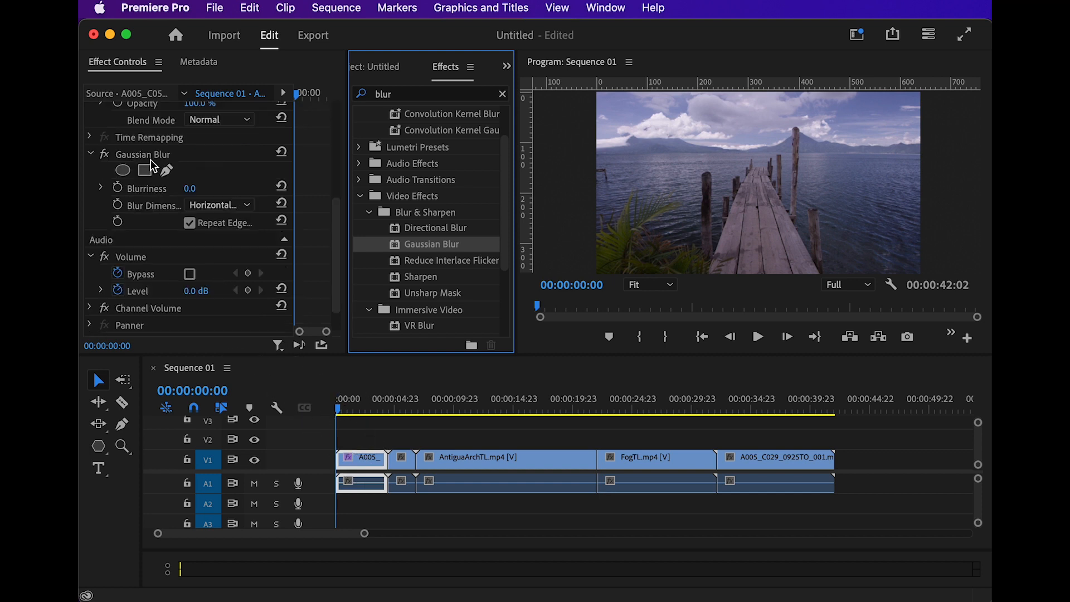
pyautogui.click(154, 162)
pyautogui.scroll(1, 162, 173)
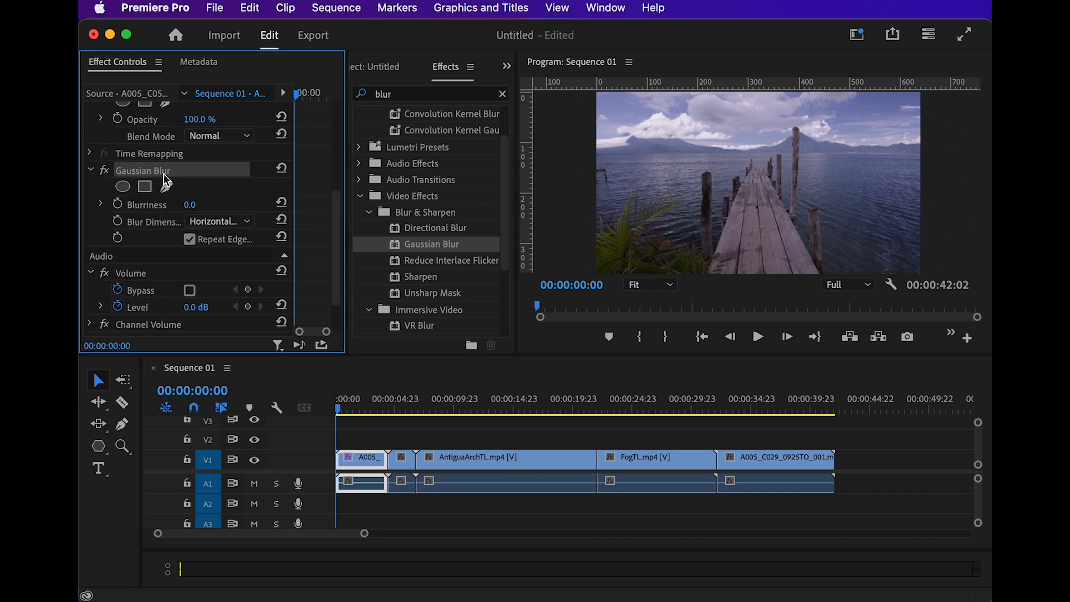
pyautogui.click(106, 172)
pyautogui.click(105, 172)
pyautogui.write('35')
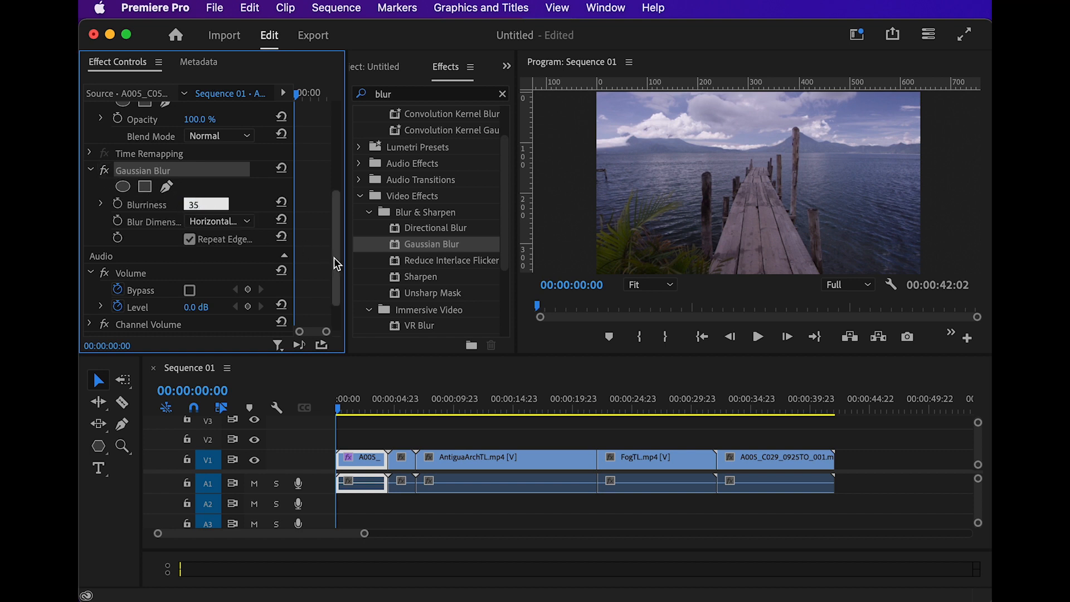
pyautogui.press('Return')
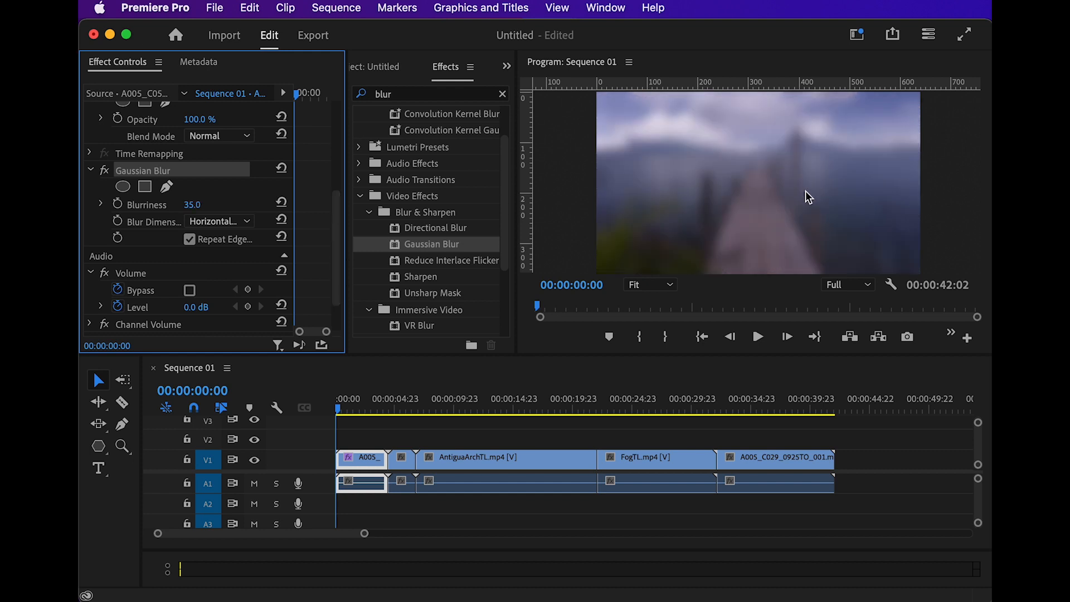
pyautogui.click(104, 170)
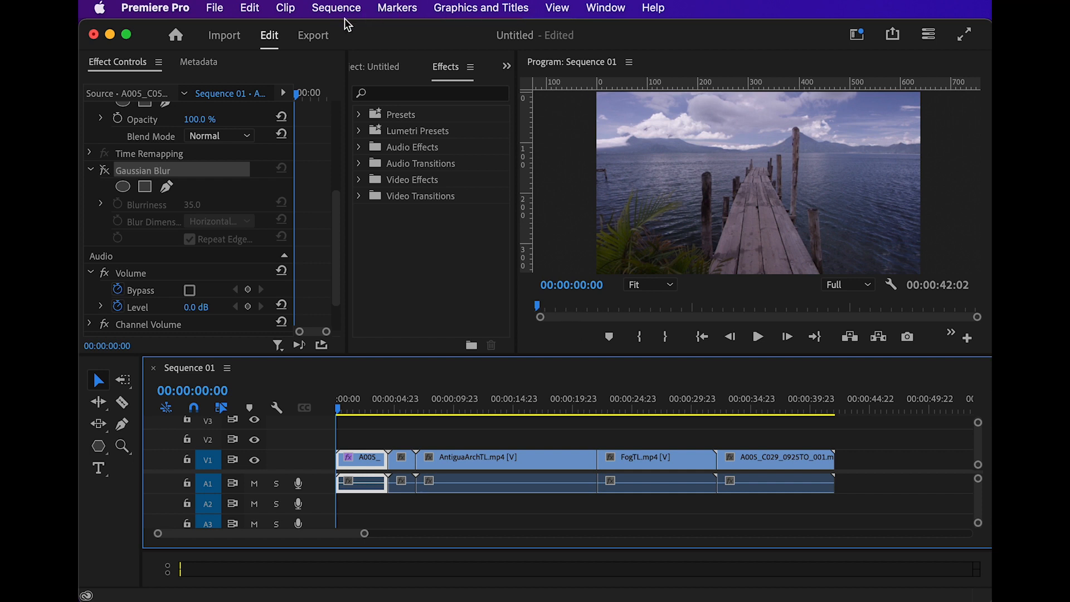
# Set up Sequence 01 for export as an H.264 media file with the Match Source - Adaptive High Bitrate preset.
pyautogui.click(216, 8)
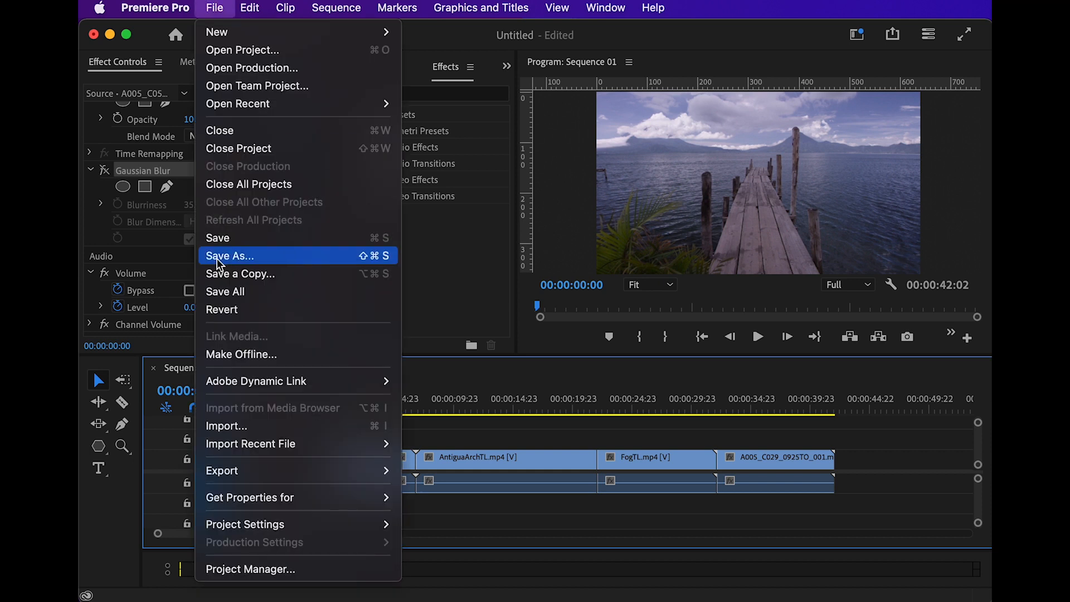
pyautogui.moveTo(230, 474)
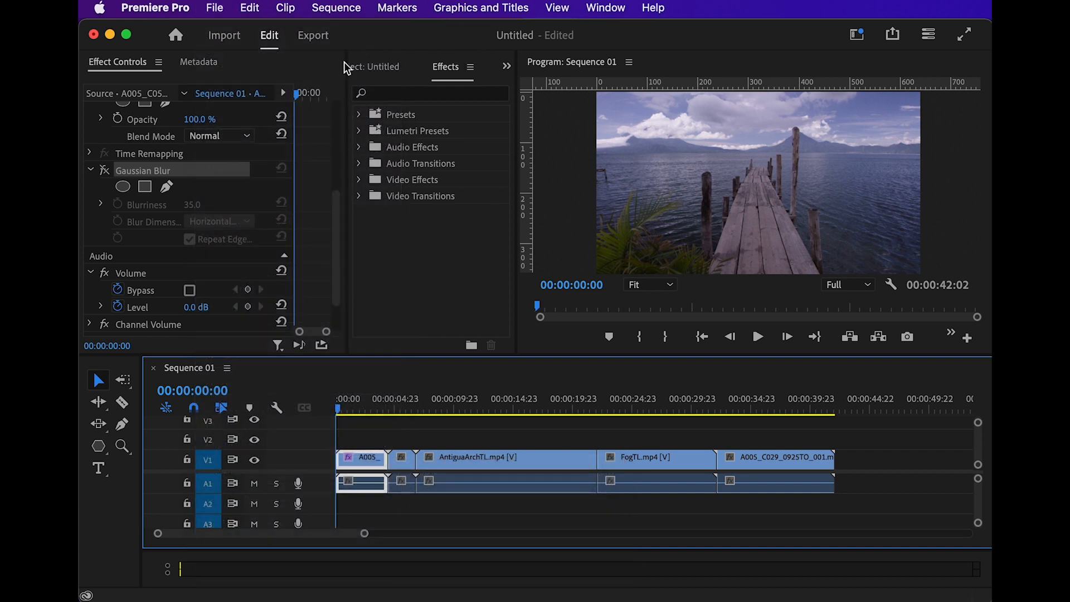
pyautogui.click(313, 37)
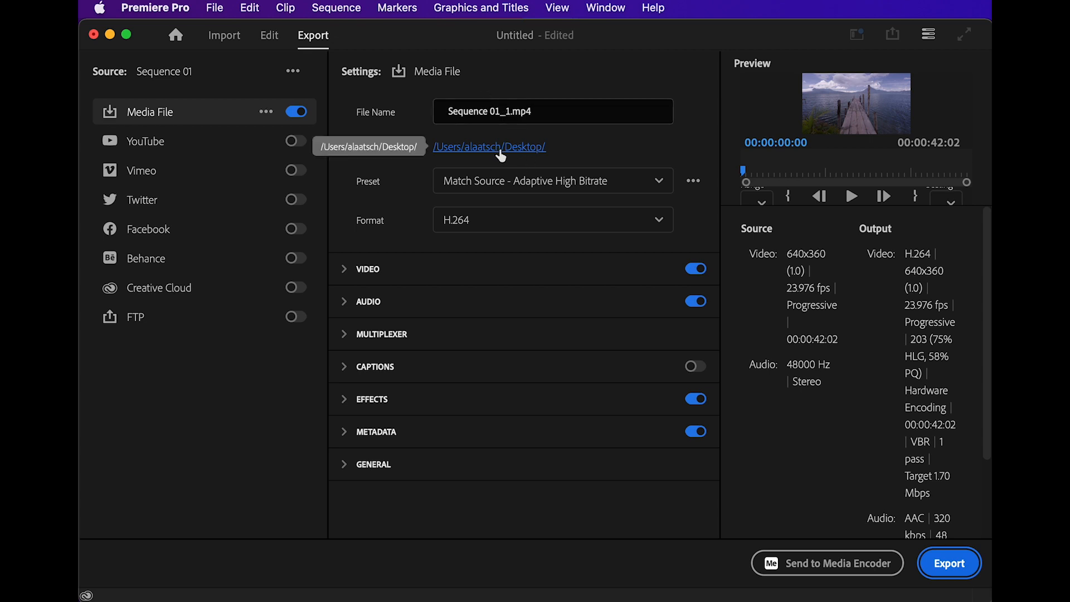
pyautogui.click(555, 187)
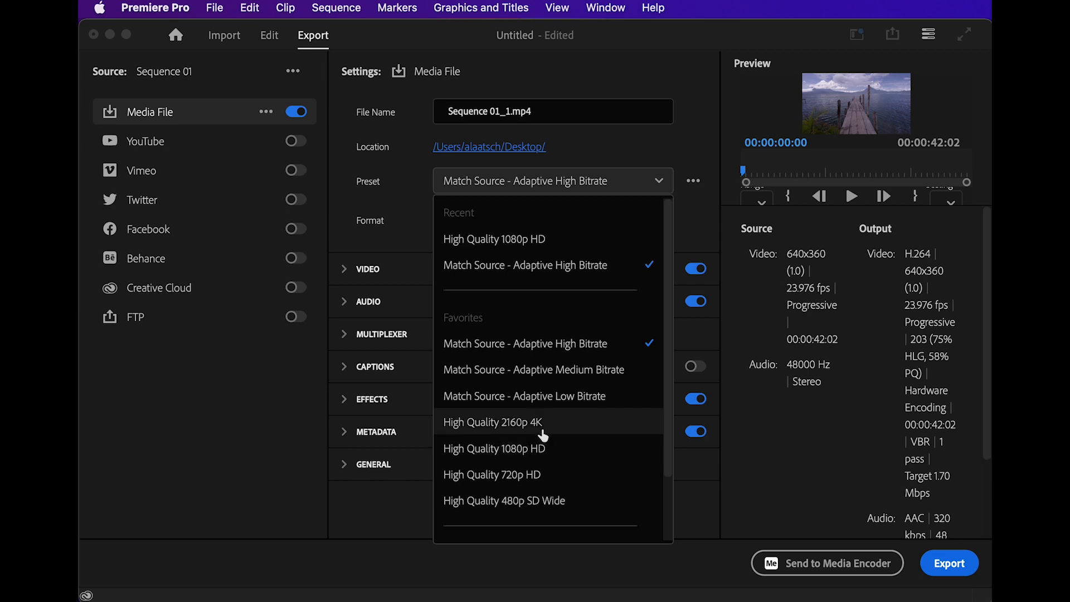
pyautogui.click(549, 351)
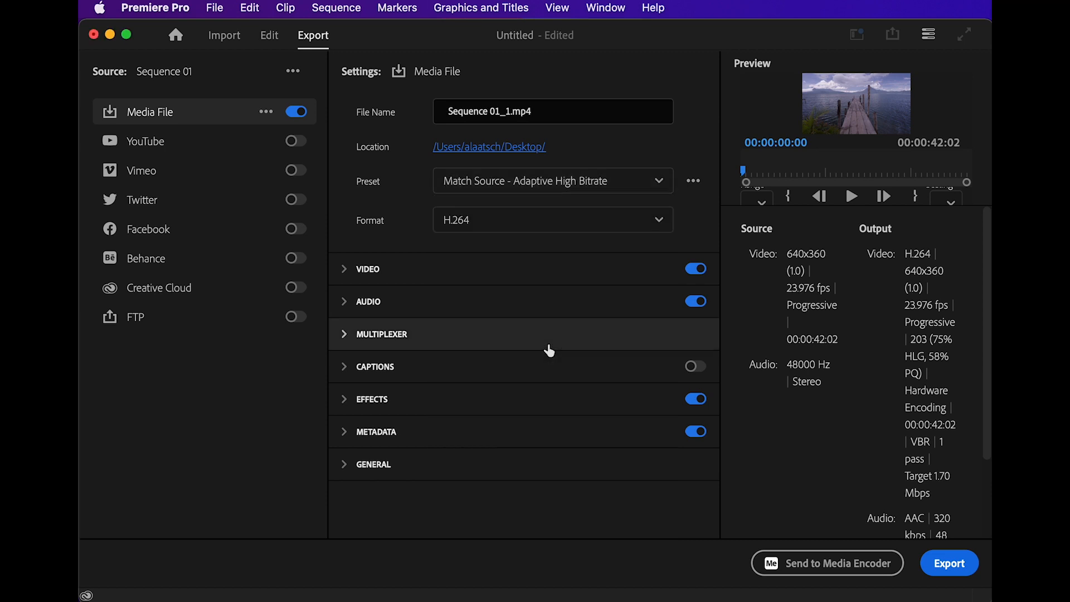
pyautogui.click(455, 223)
pyautogui.click(496, 225)
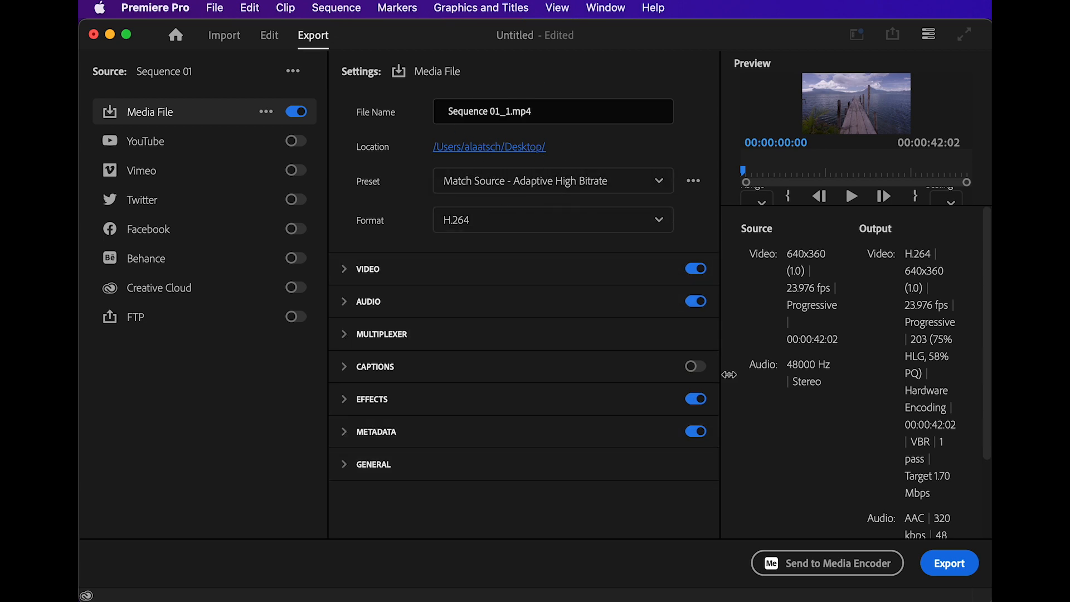
pyautogui.click(947, 564)
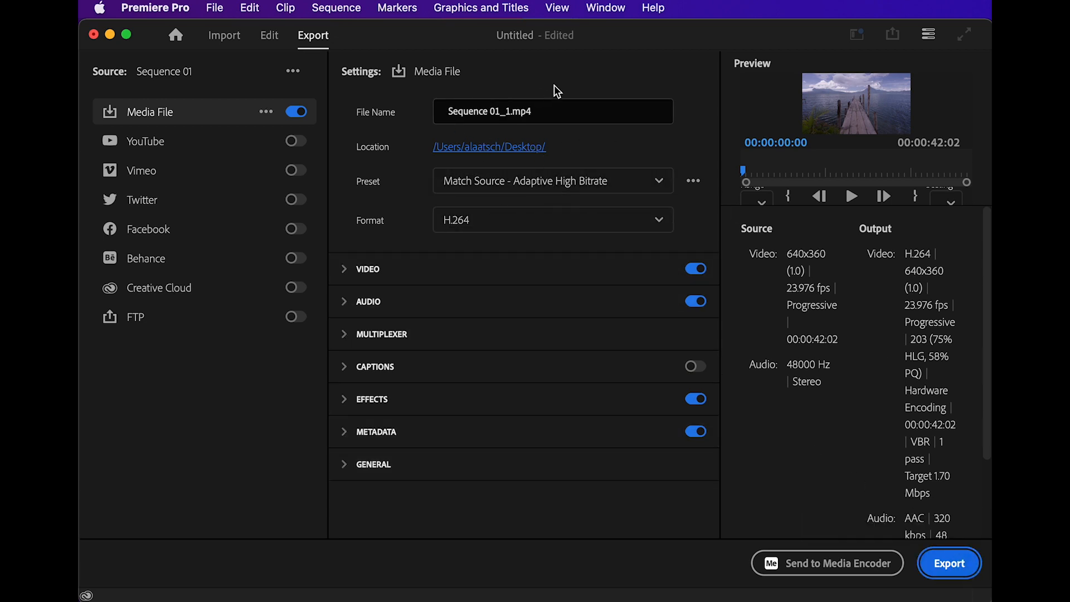